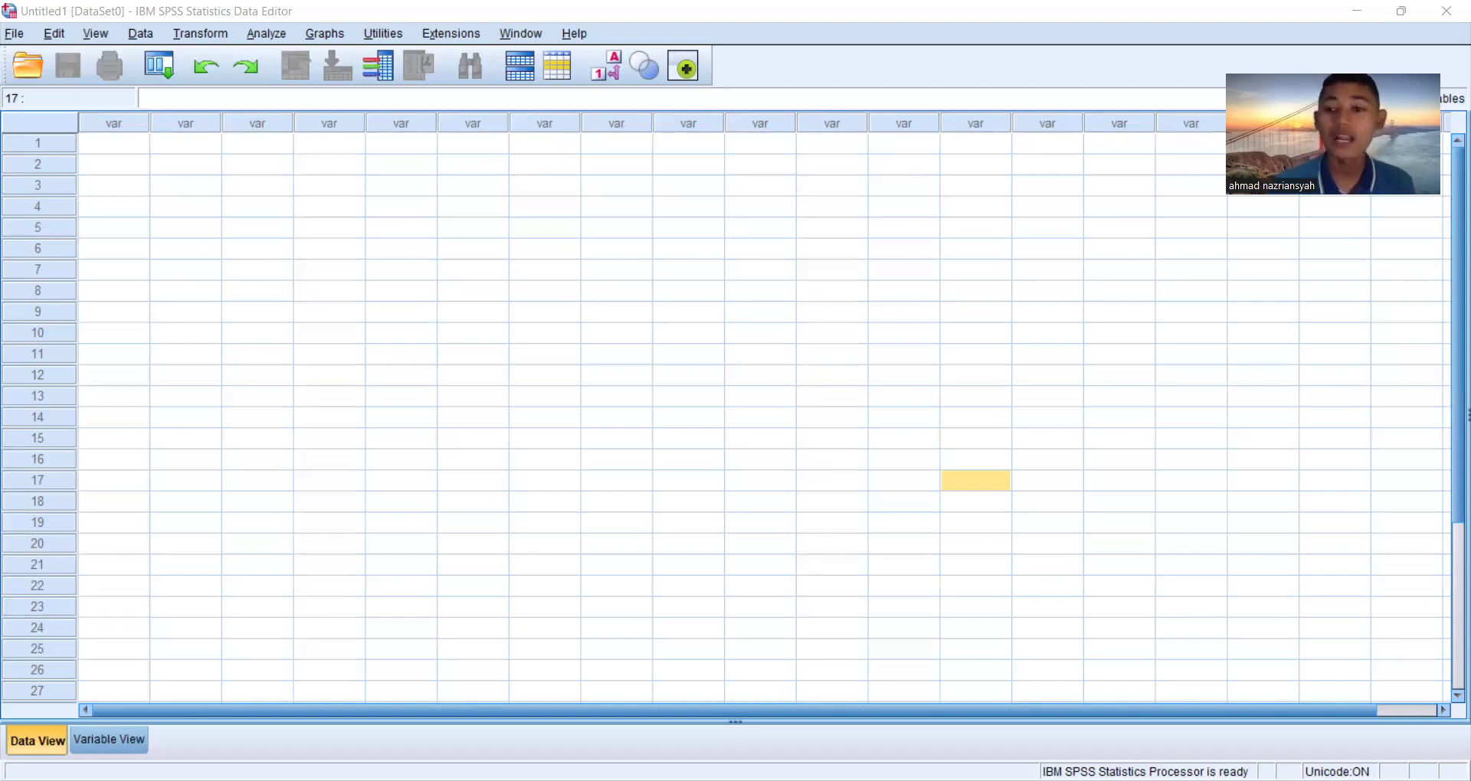
# Switch to Word and review the simple linear regression notes on purpose, requirements and decision criteria, then minimize the document
pyautogui.hotkey('alt', 'Tab')
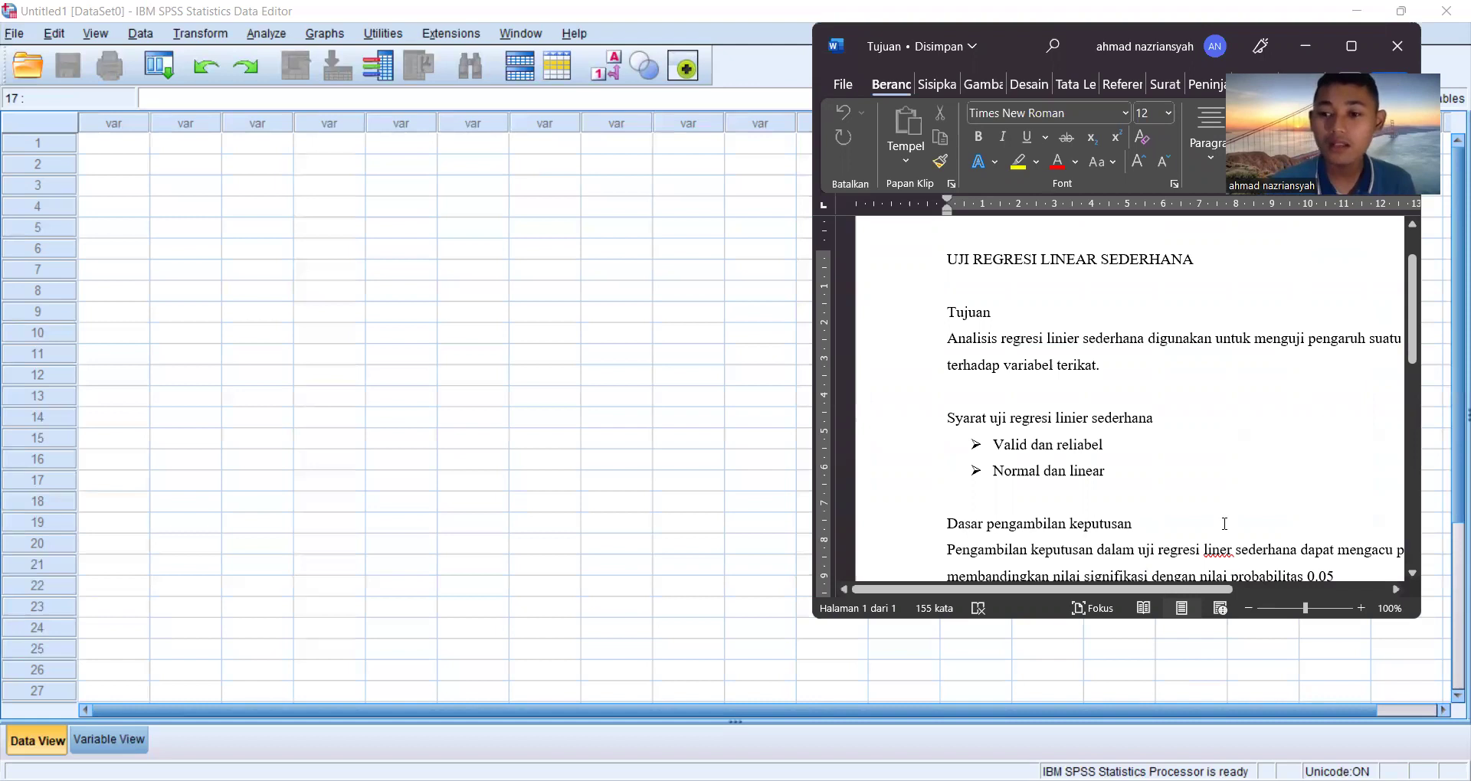
pyautogui.keyDown('ctrl'); pyautogui.scroll(-3, 1224, 524); pyautogui.keyUp('ctrl')
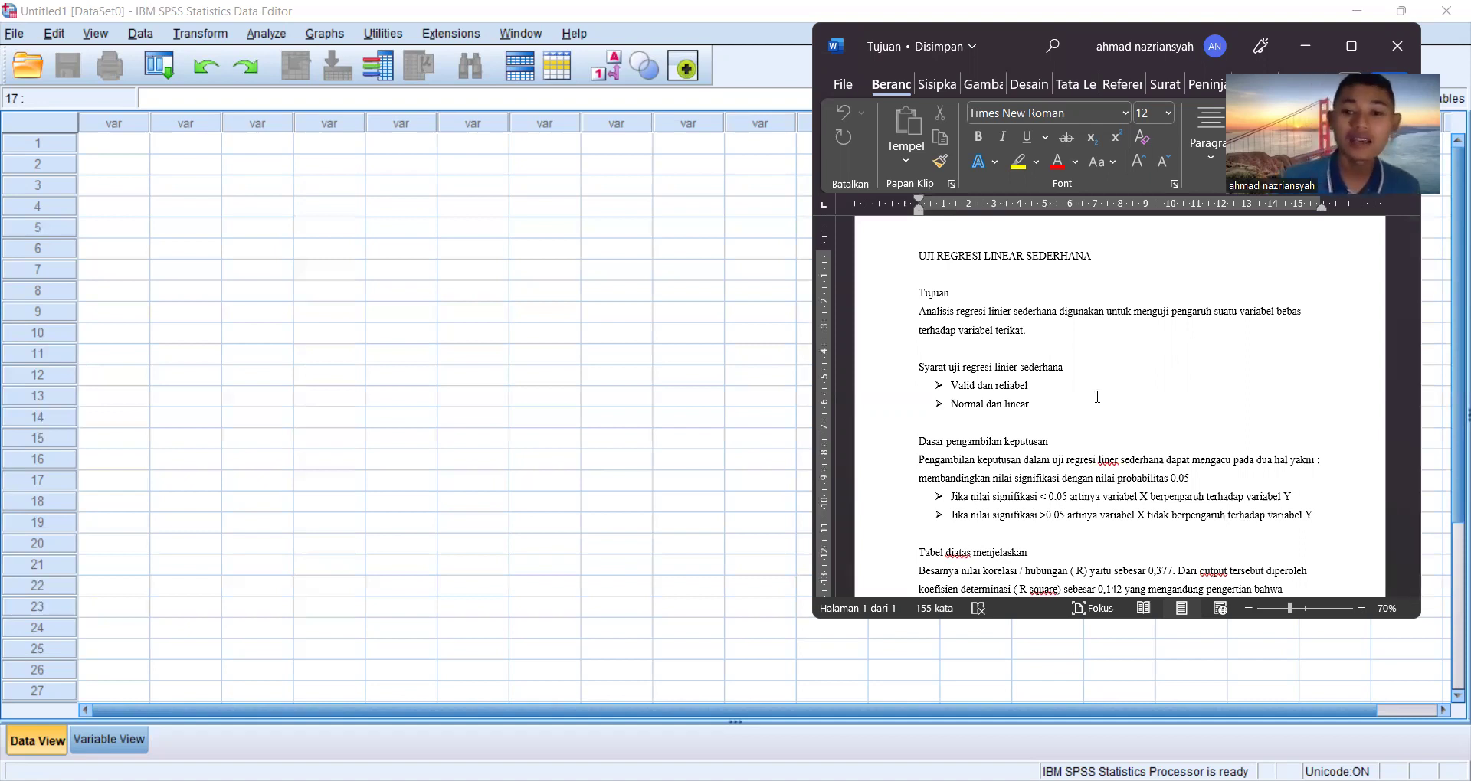
pyautogui.scroll(-1, 1098, 397)
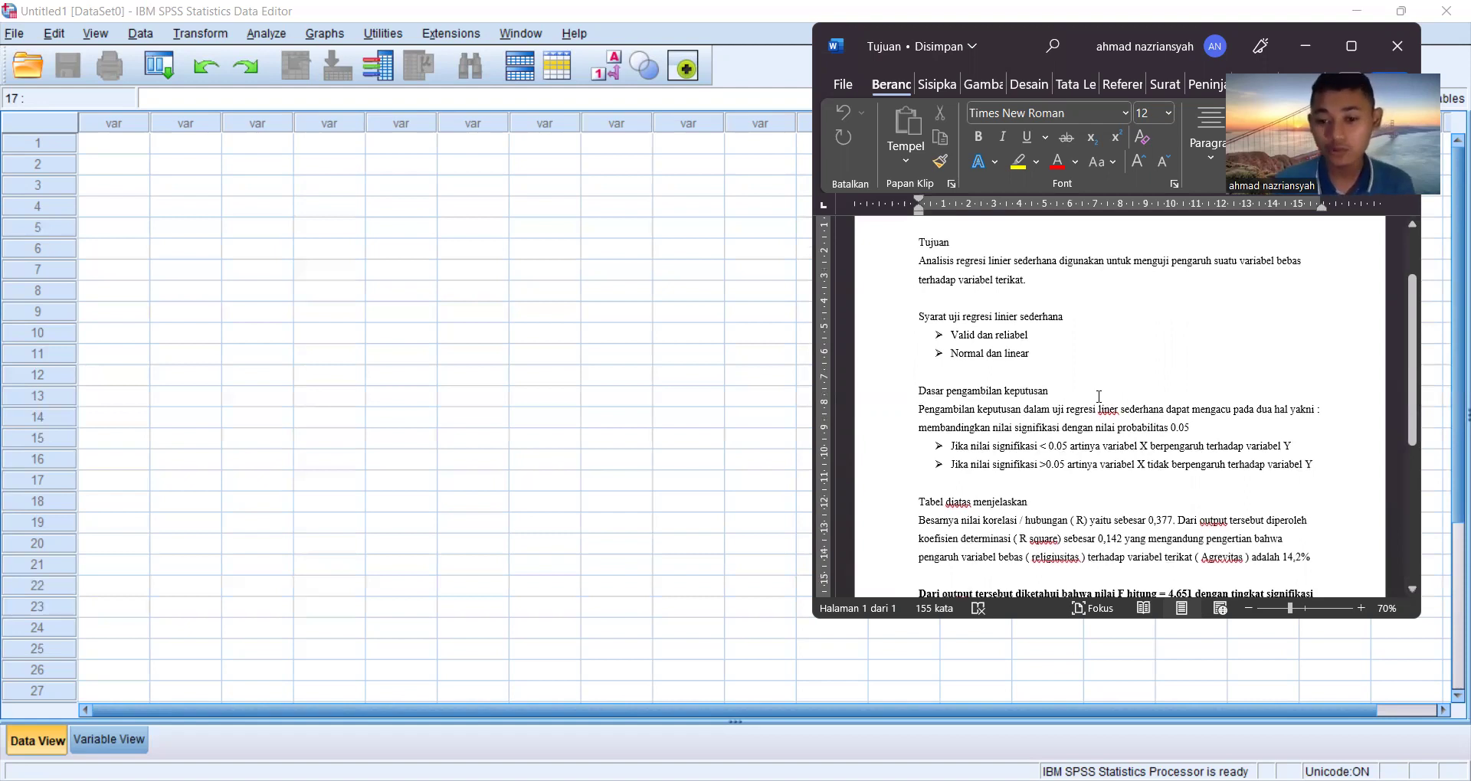
pyautogui.scroll(1, 1098, 396)
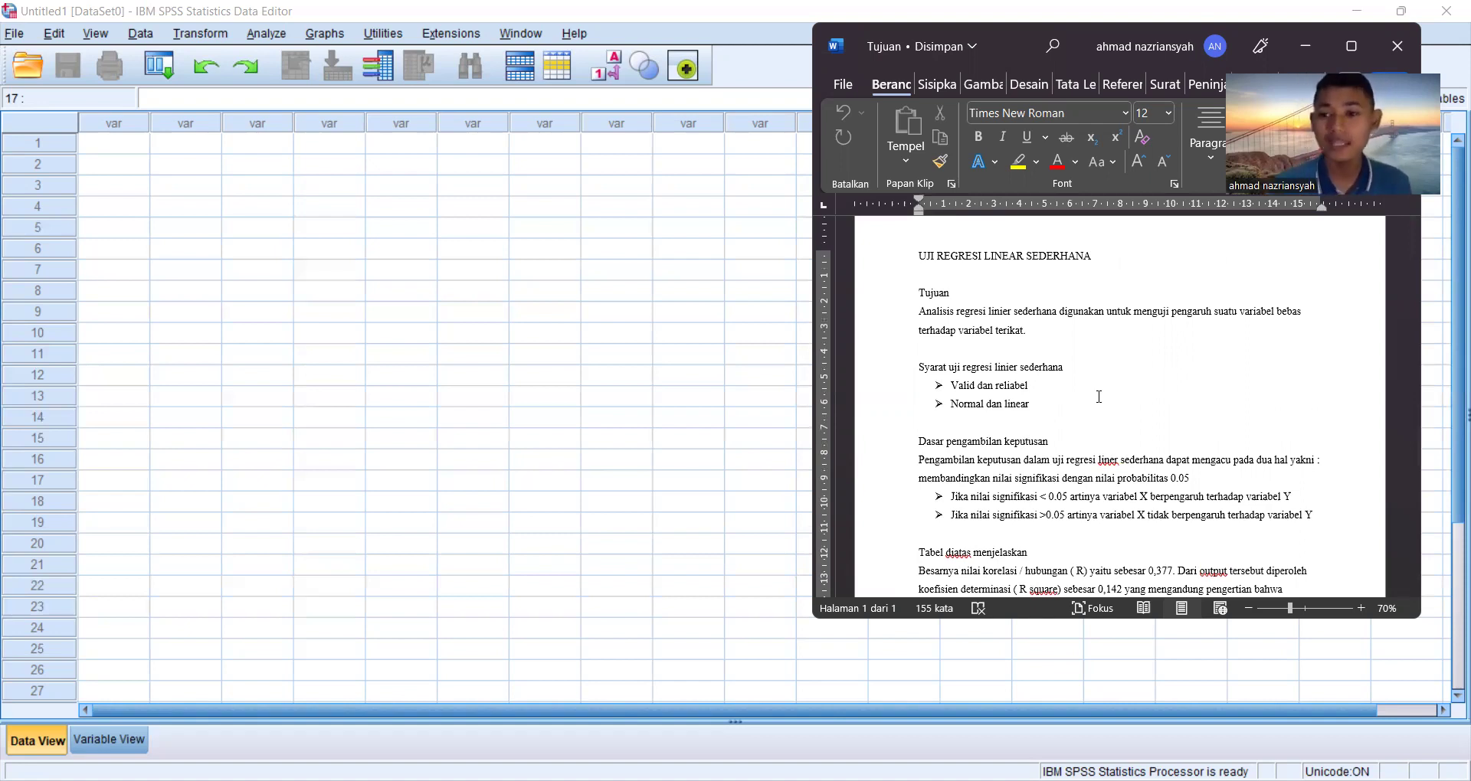
pyautogui.scroll(1, 919, 494)
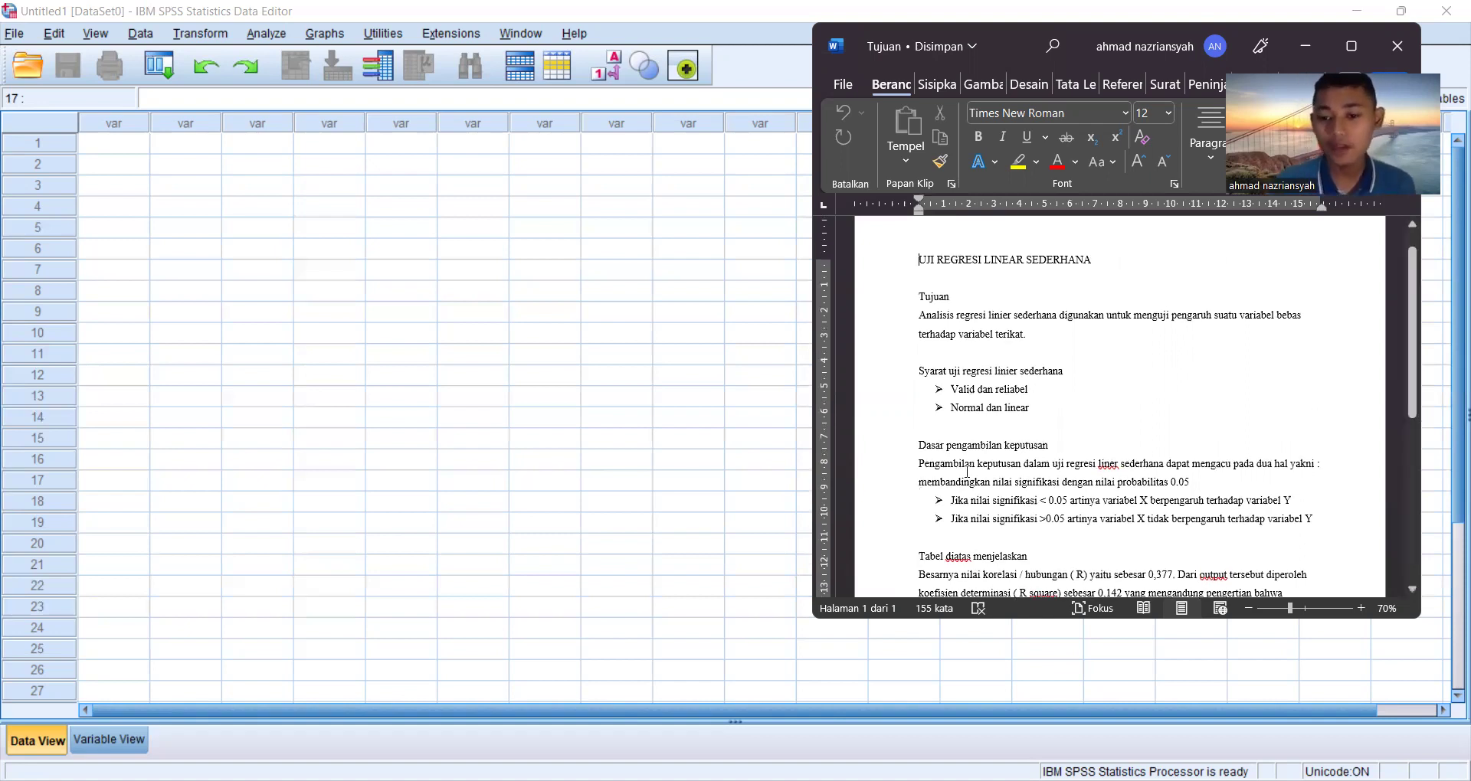
pyautogui.scroll(1, 1047, 458)
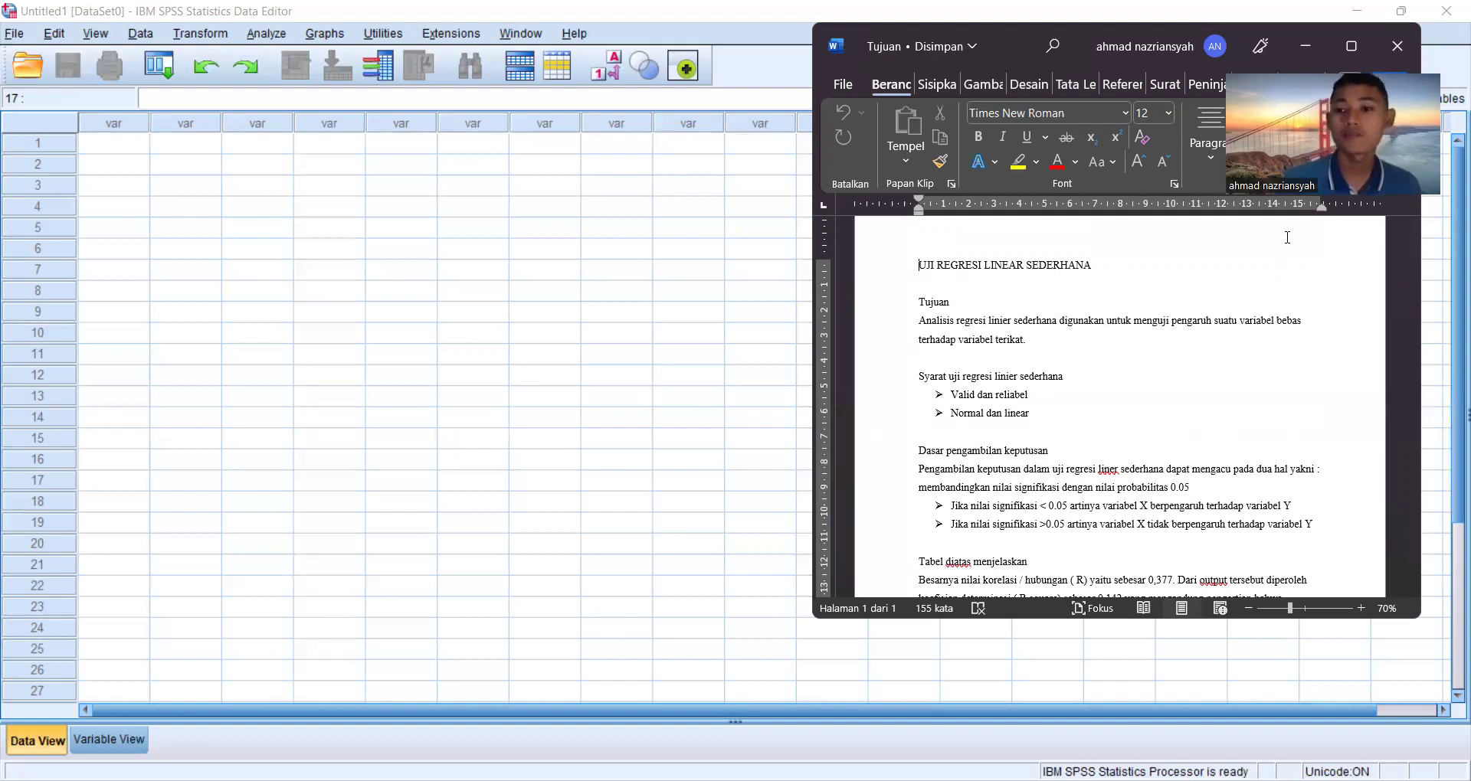
pyautogui.click(1308, 46)
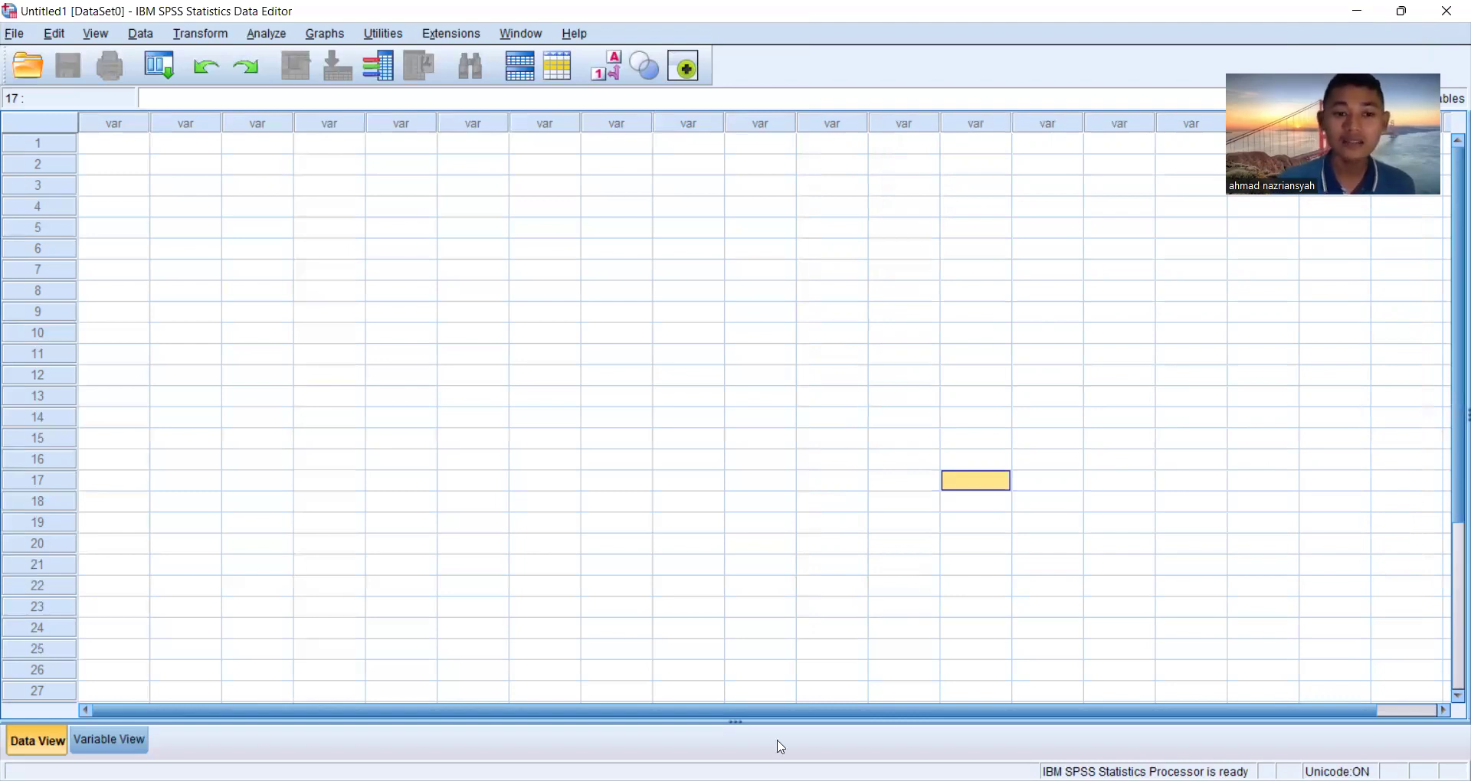
# Copy the questionnaire workbook's PB total column N, including its header, from Excel into the first column of the SPSS data grid
pyautogui.hotkey('alt', 'Tab')
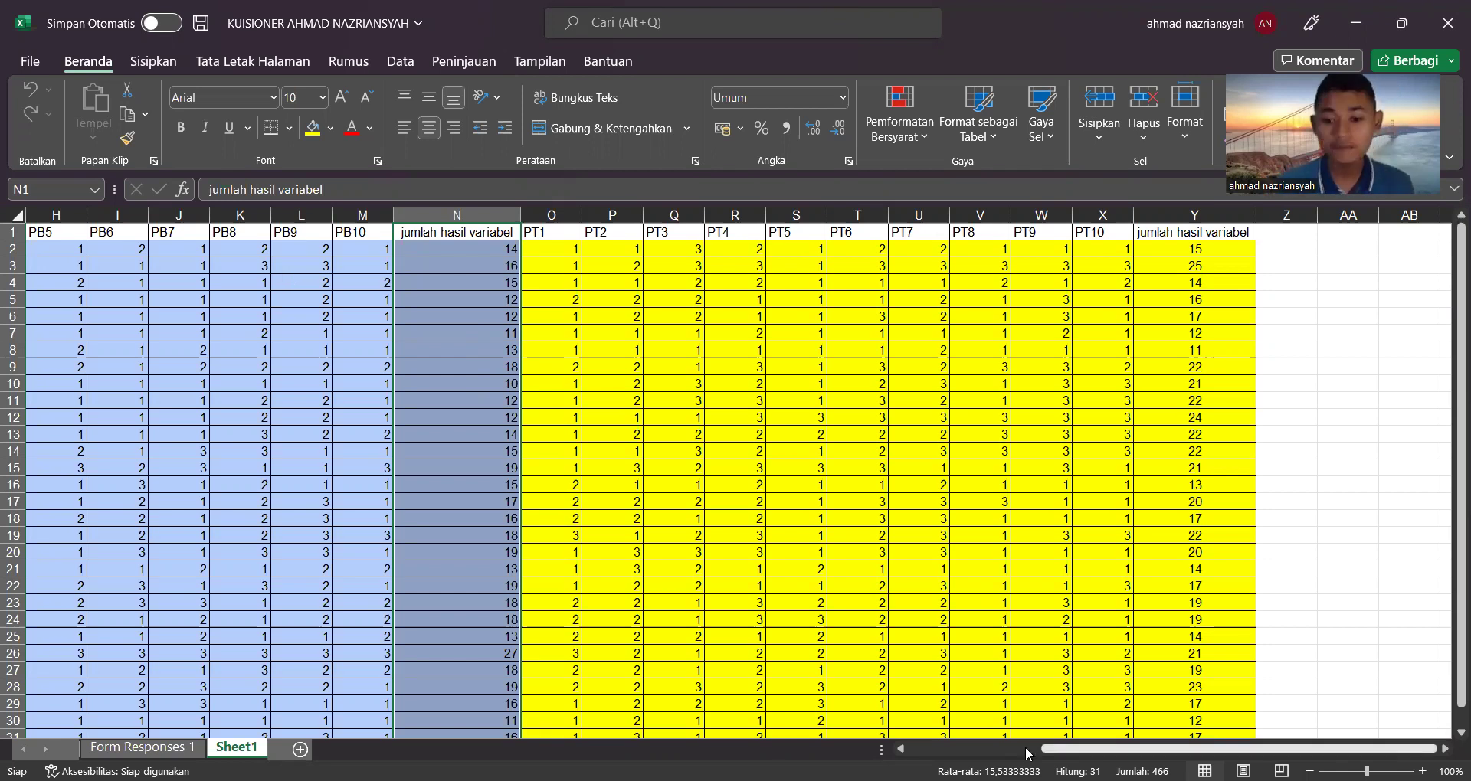
pyautogui.moveTo(1157, 749); pyautogui.dragTo(1026, 749)
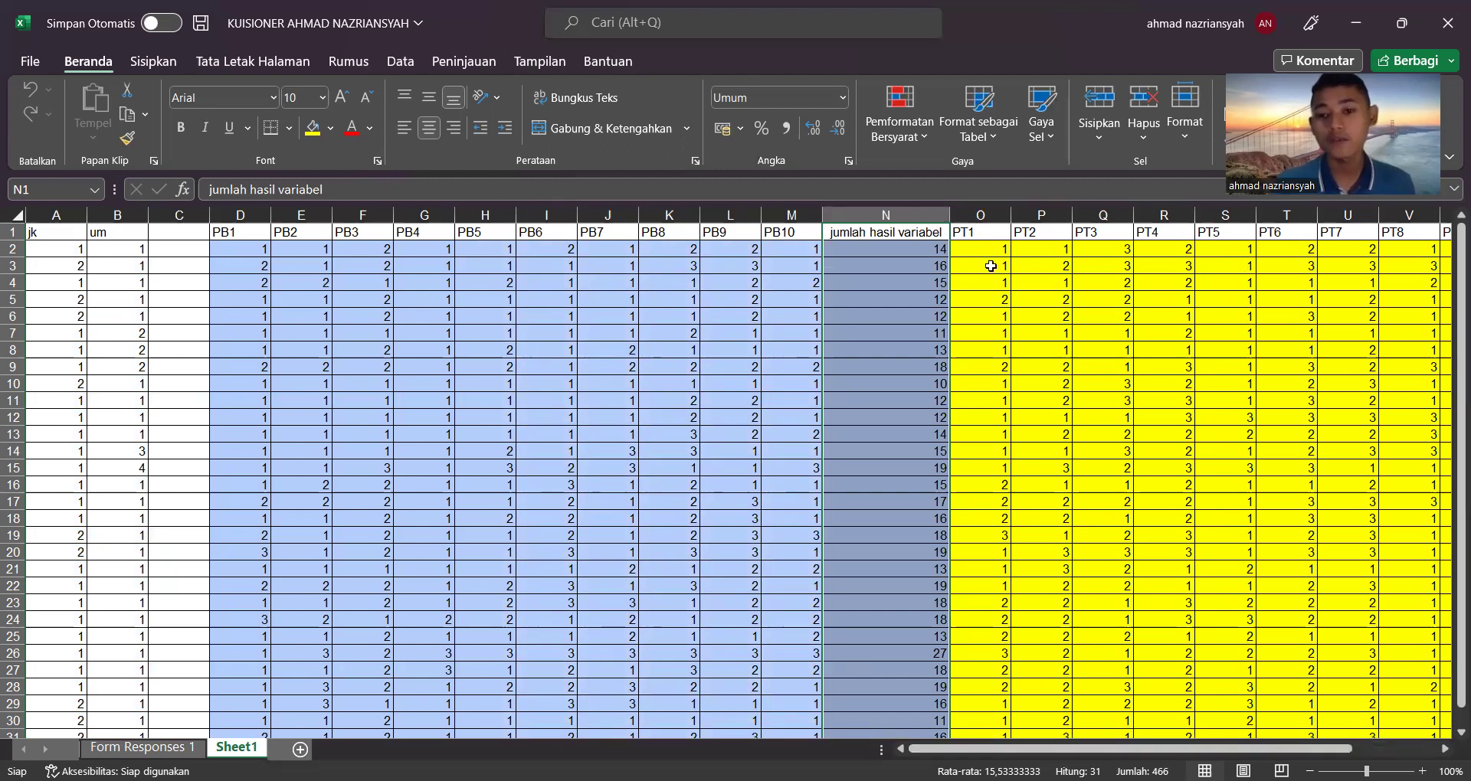
pyautogui.moveTo(1149, 749)
pyautogui.mouseDown()
pyautogui.moveTo(1168, 749)
pyautogui.moveTo(1149, 748)
pyautogui.mouseUp()
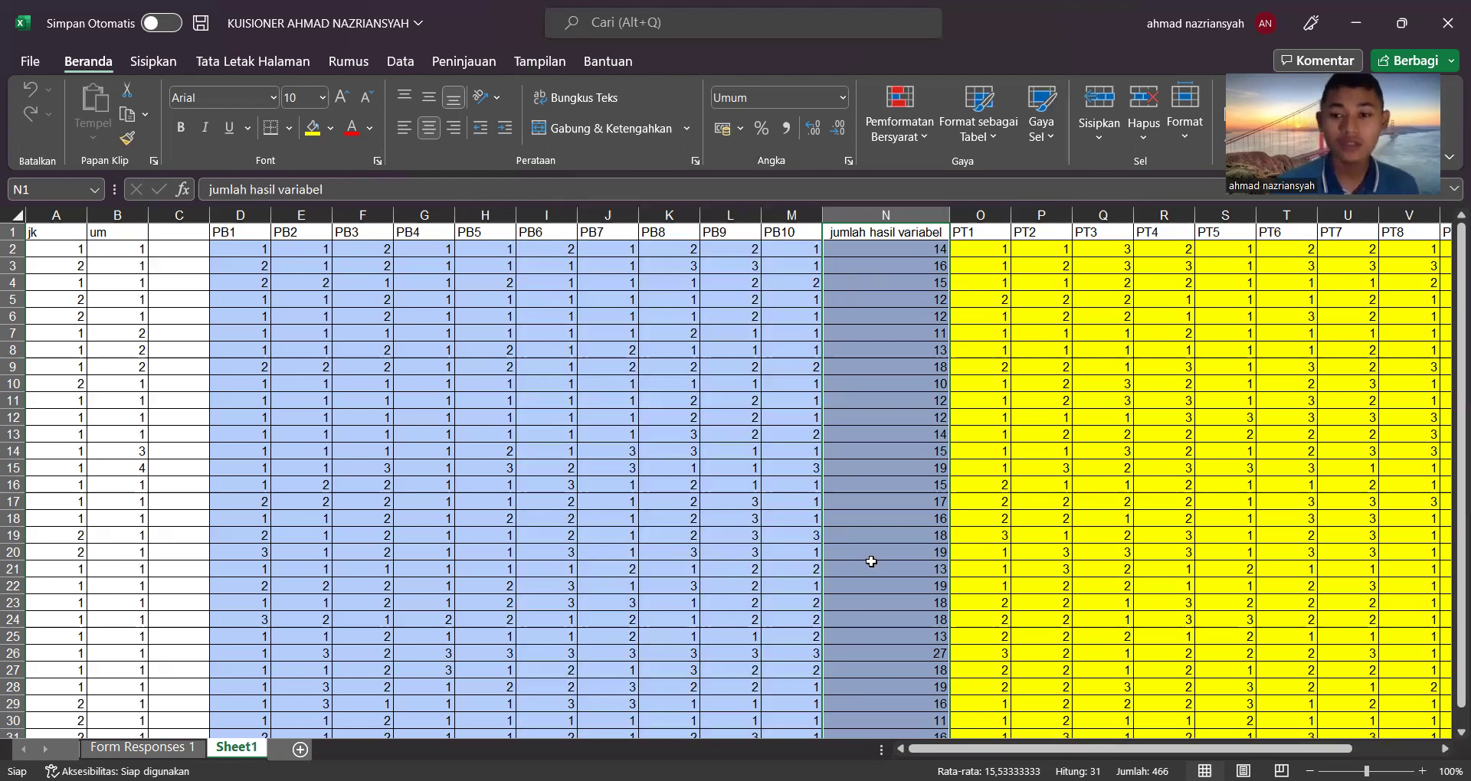
pyautogui.scroll(-1, 871, 561)
pyautogui.hotkey('ctrl', 'c')
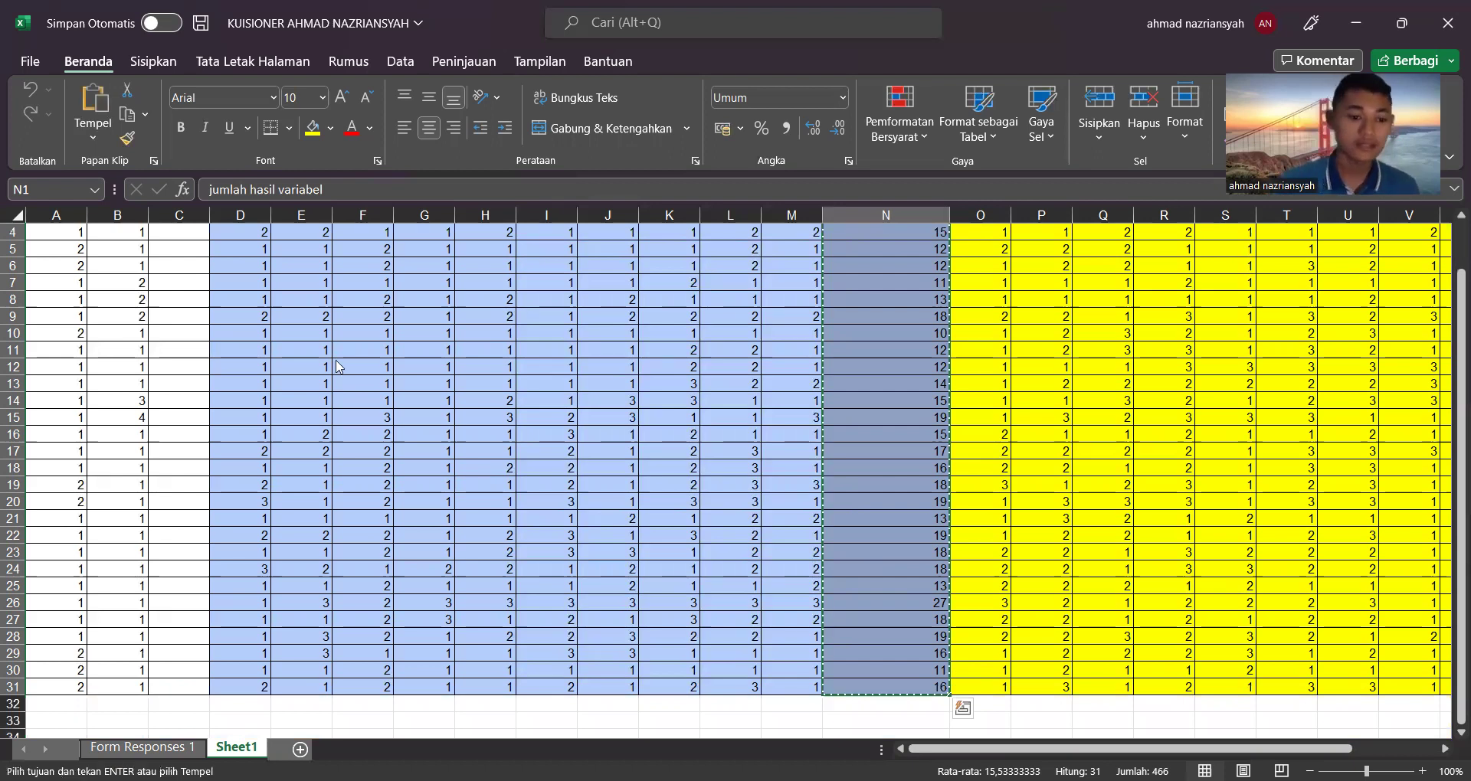
pyautogui.hotkey('alt', 'Tab')
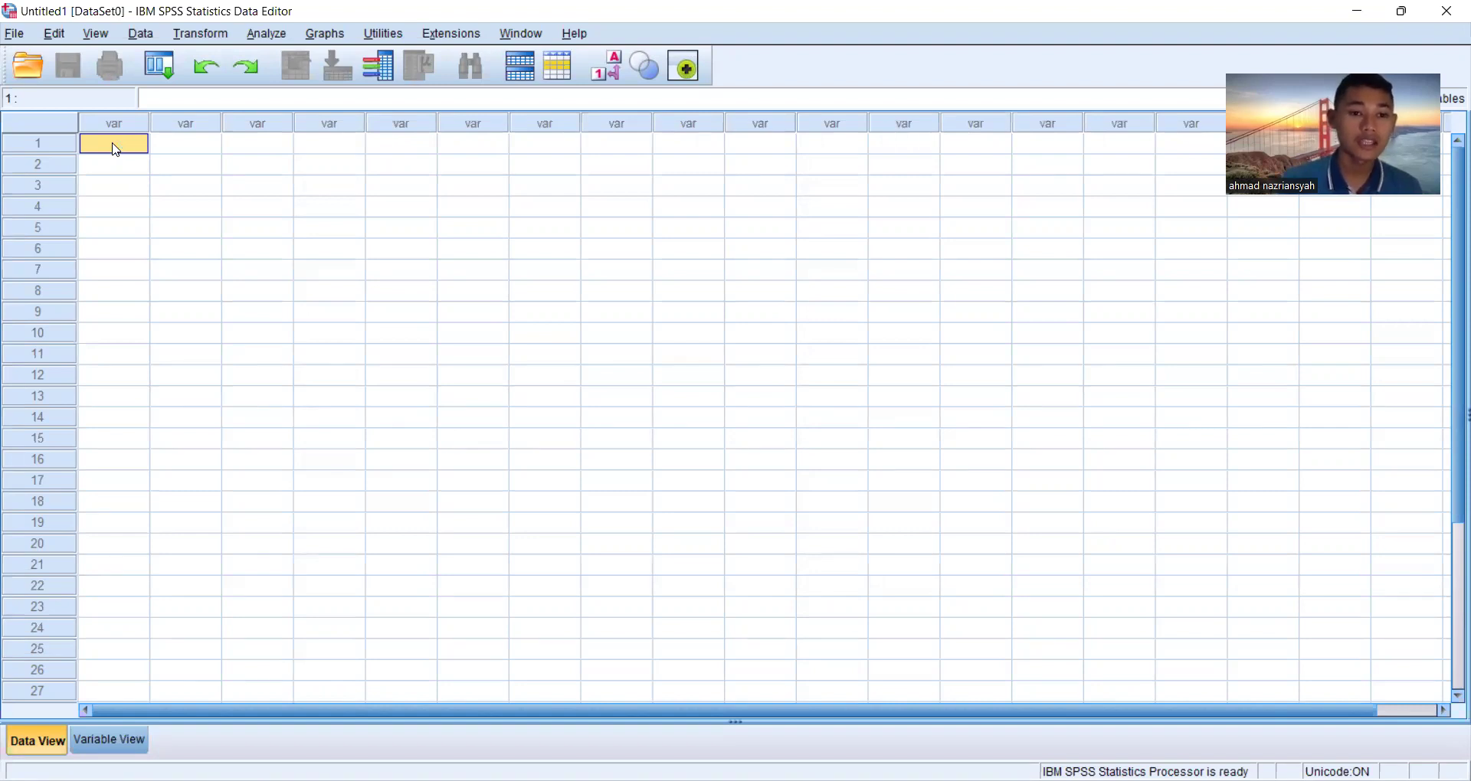
pyautogui.hotkey('ctrl', 'v')
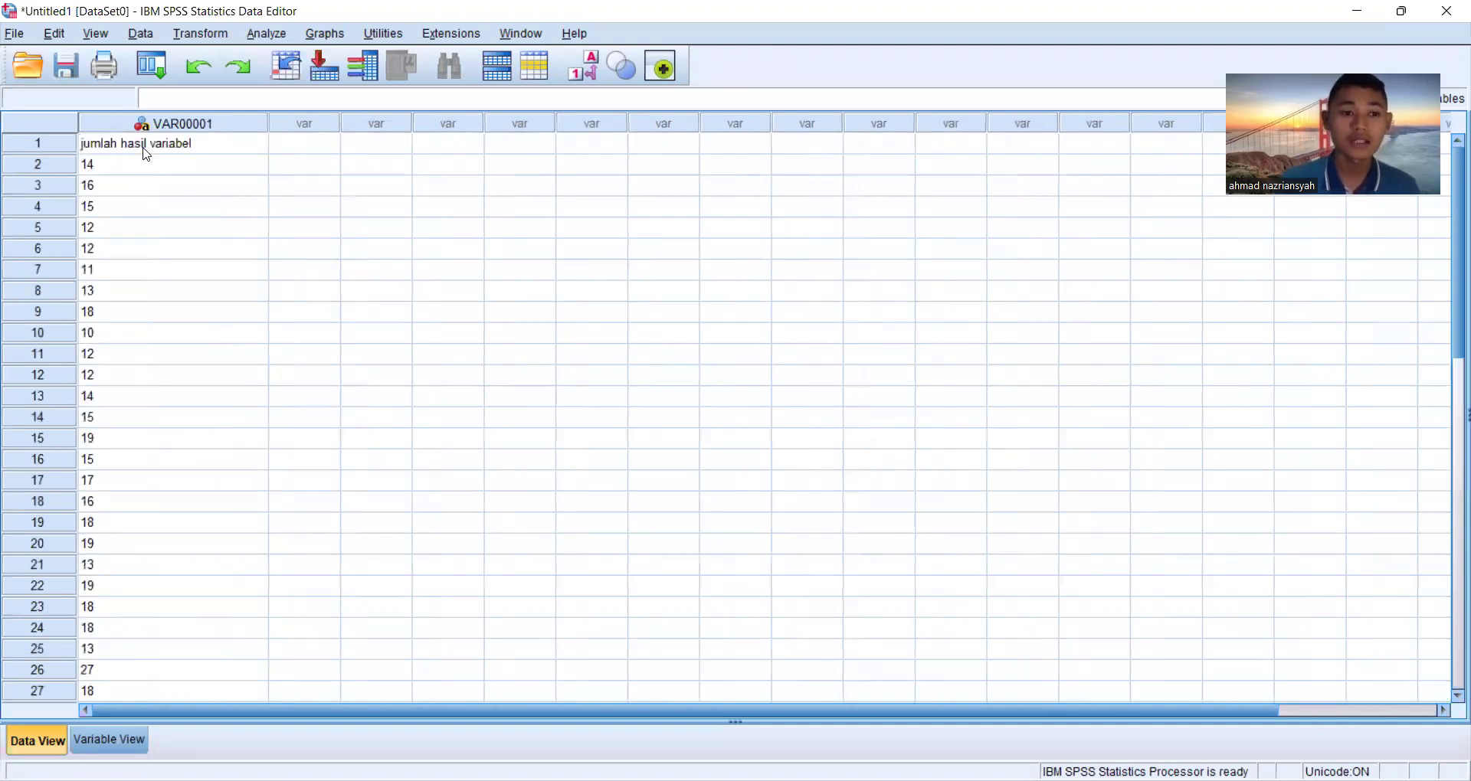
# Clear the header text "jumlah hasil variabel" from the pasted column's first row and check the variable definition
pyautogui.click(176, 147)
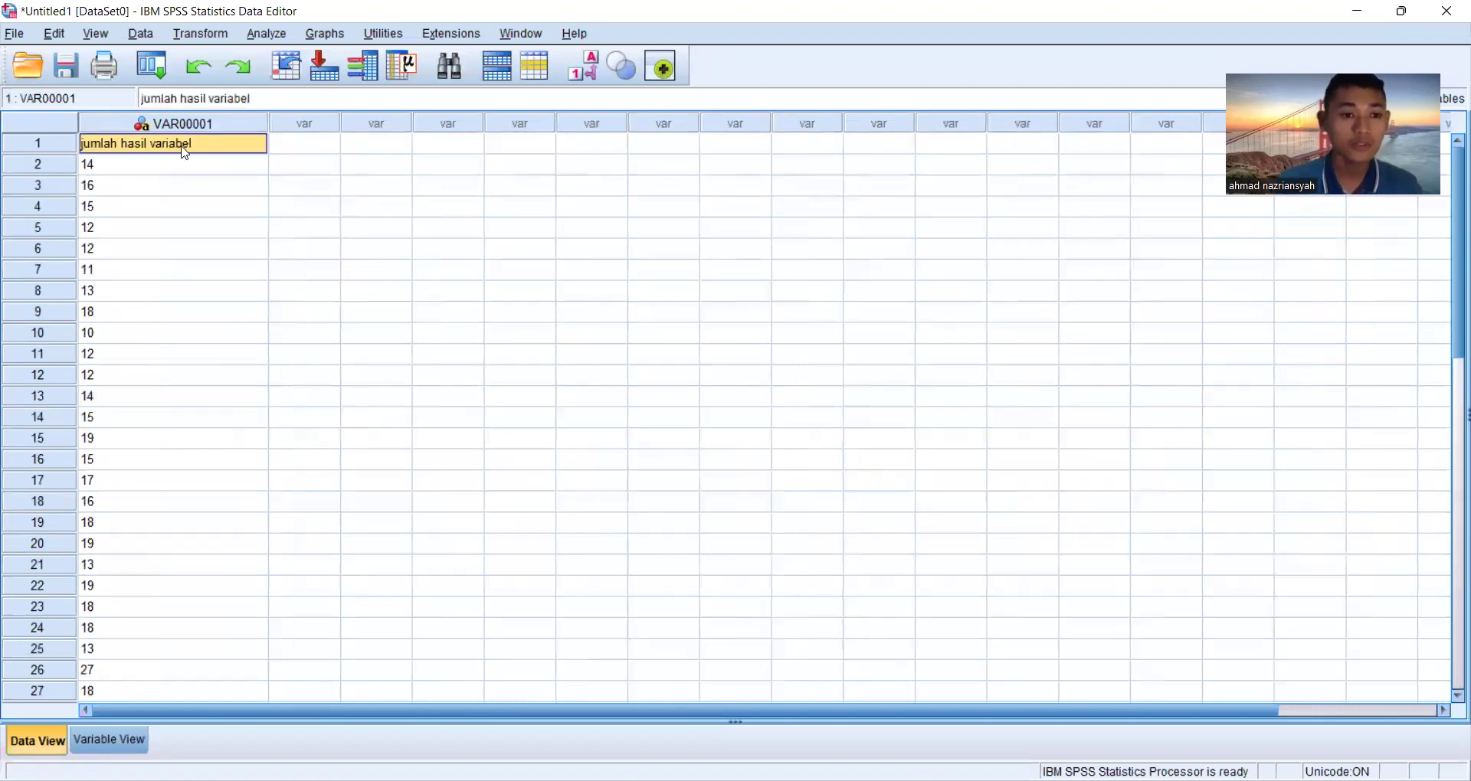
pyautogui.press('BackSpace')
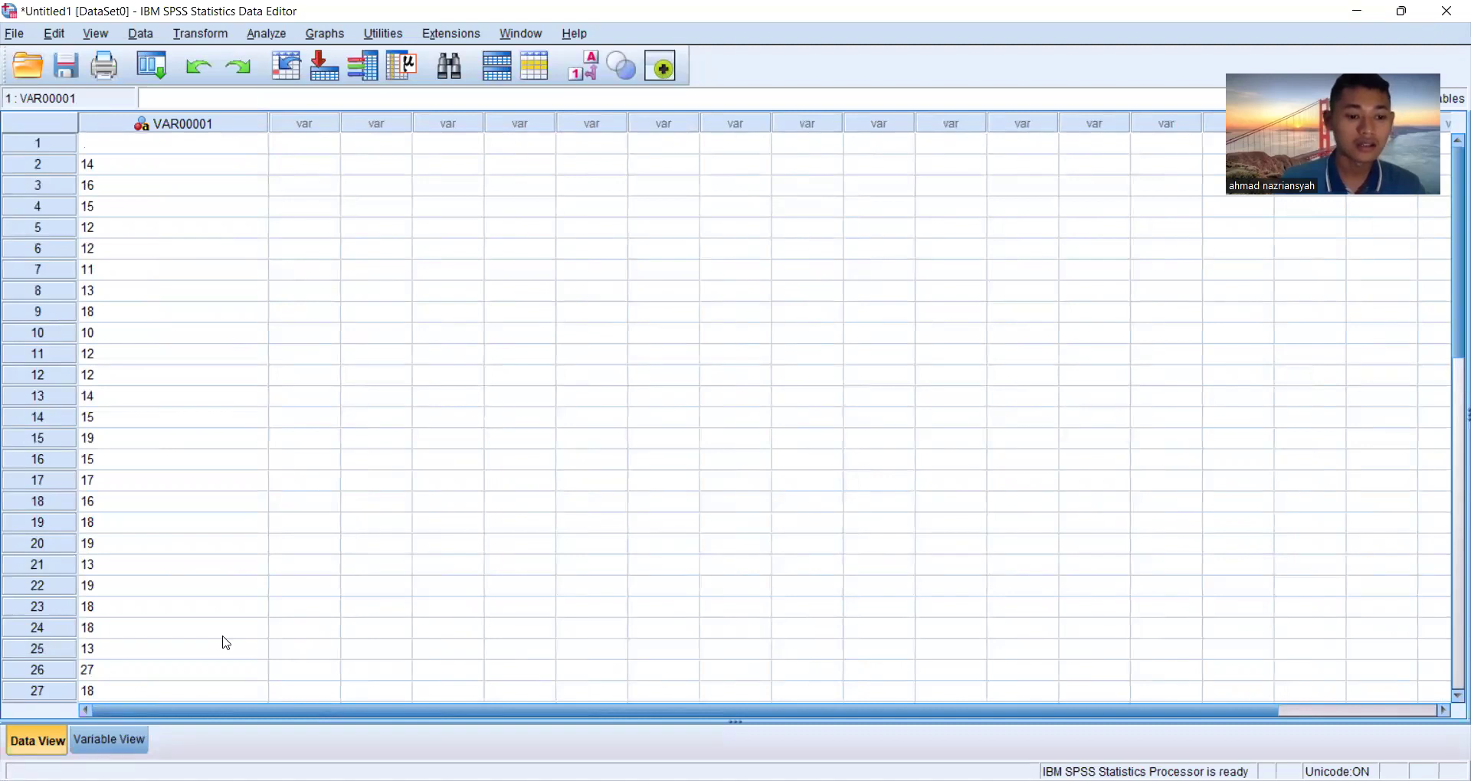
pyautogui.click(125, 742)
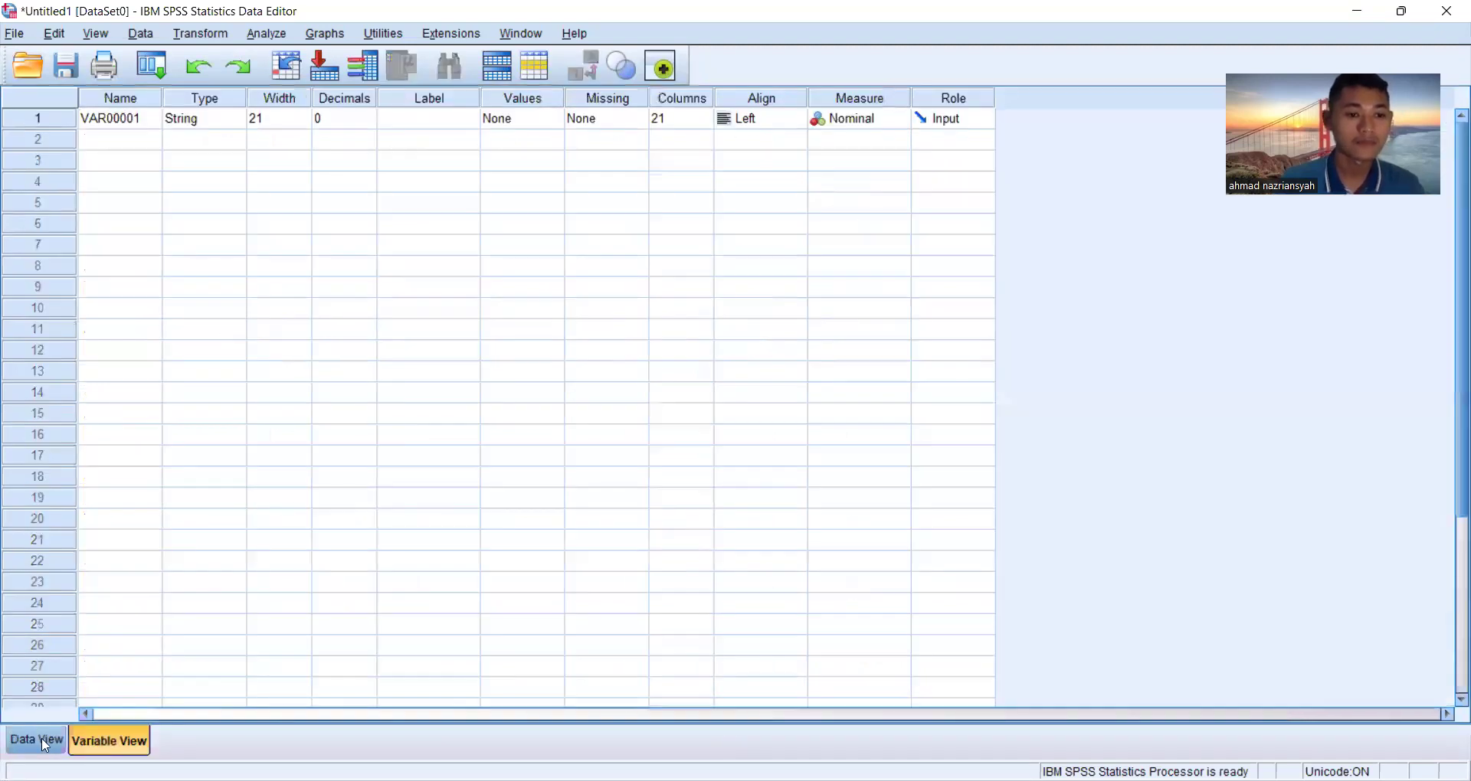
pyautogui.hotkey('ctrl', 't')
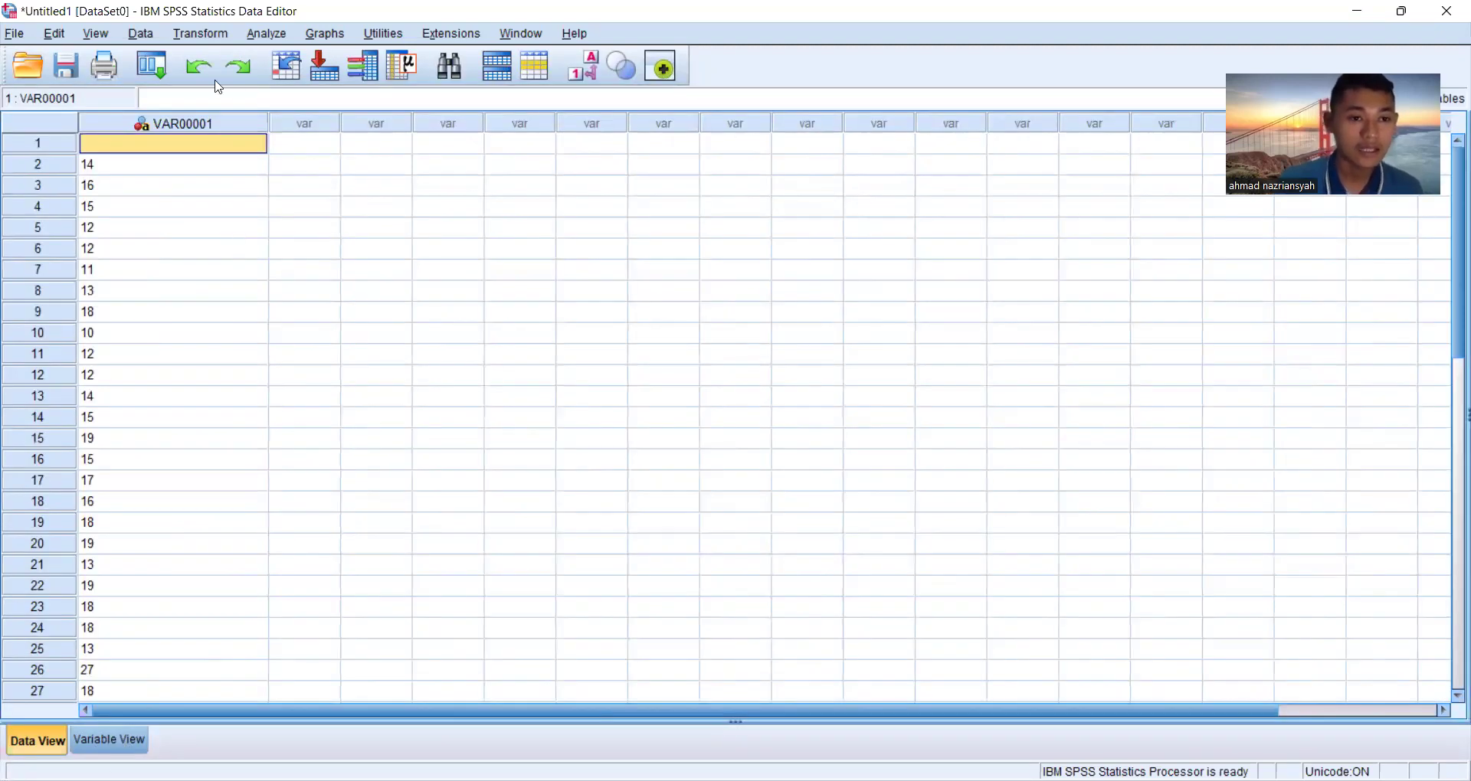
# Undo the header text deletion and the paste of the PB total column
pyautogui.click(216, 82)
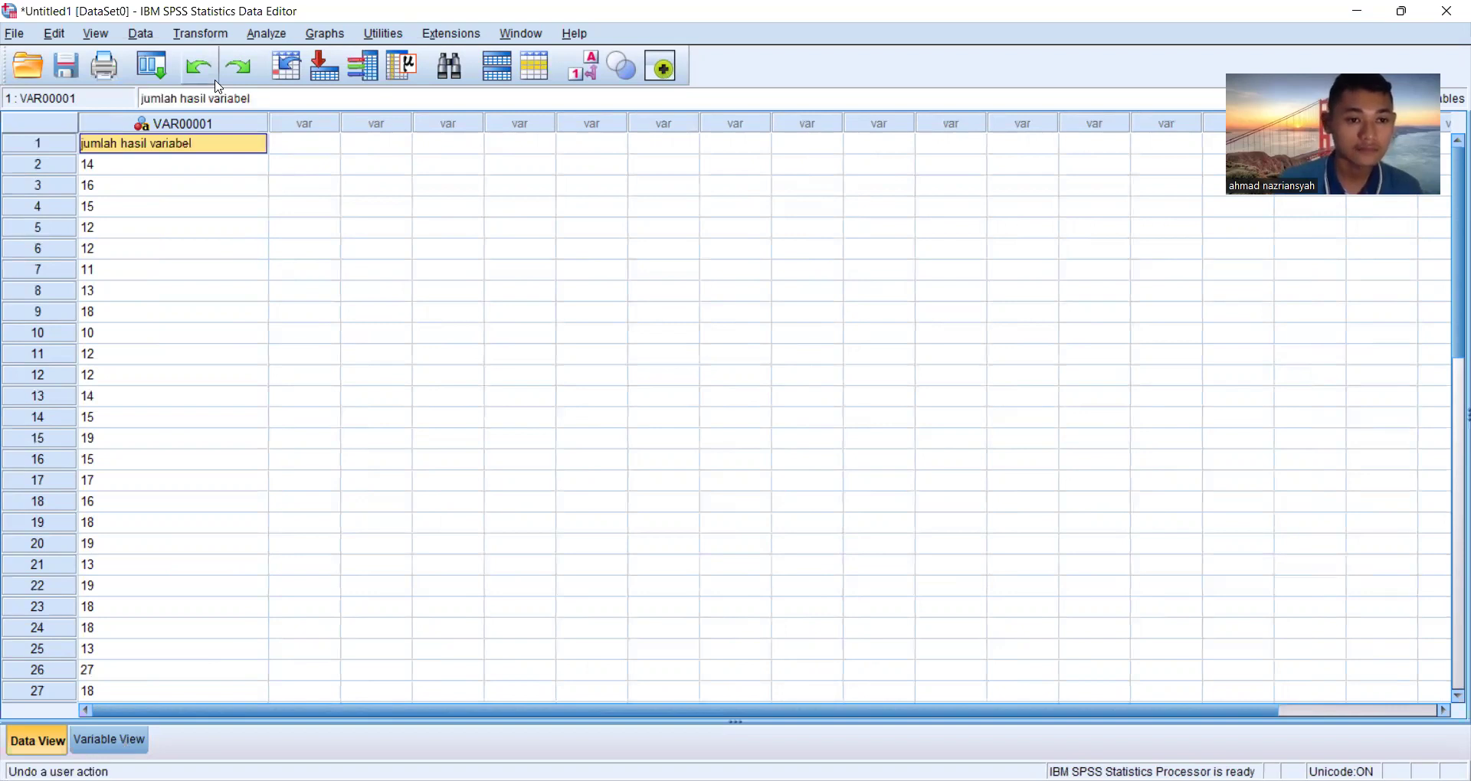
pyautogui.click(218, 84)
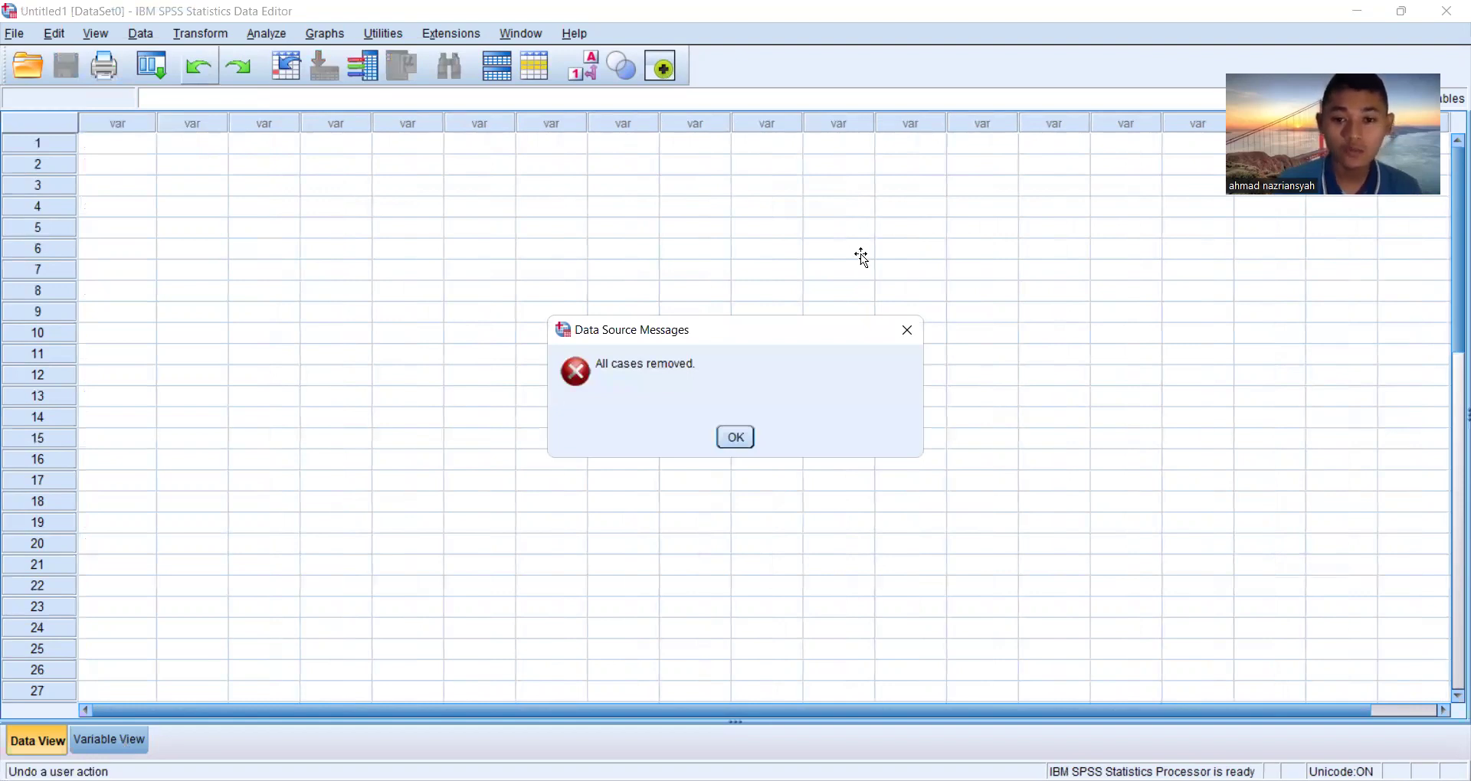
# Copy only the PB totals N2:N31, without the header, from Excel into the first column of the SPSS data grid
pyautogui.hotkey('alt', 'Tab')
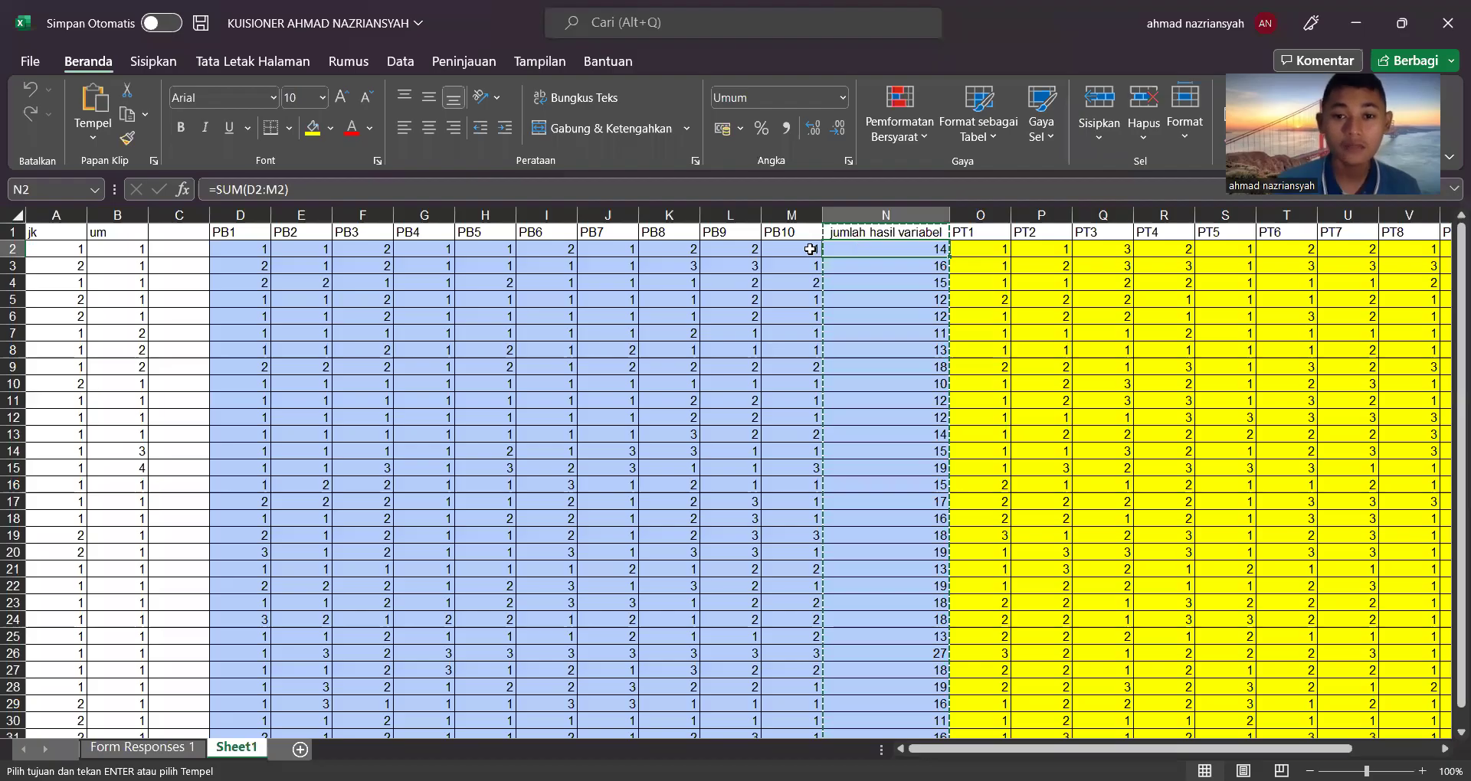
pyautogui.press('Left')
pyautogui.moveTo(977, 230); pyautogui.dragTo(910, 206)
pyautogui.click(974, 212)
pyautogui.moveTo(915, 249); pyautogui.dragTo(933, 726)
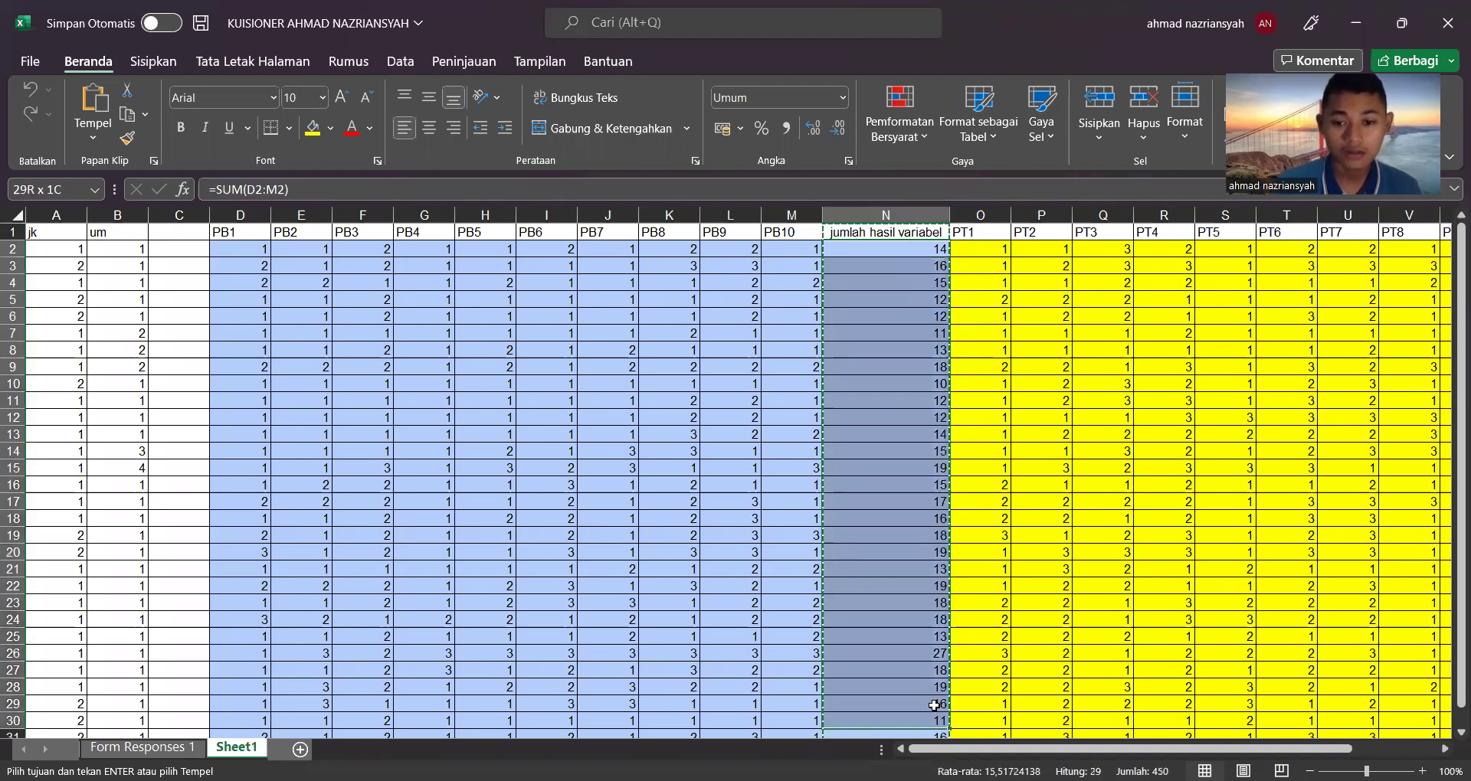
pyautogui.moveTo(933, 705)
pyautogui.mouseDown()
pyautogui.moveTo(935, 725)
pyautogui.moveTo(915, 703)
pyautogui.mouseUp()
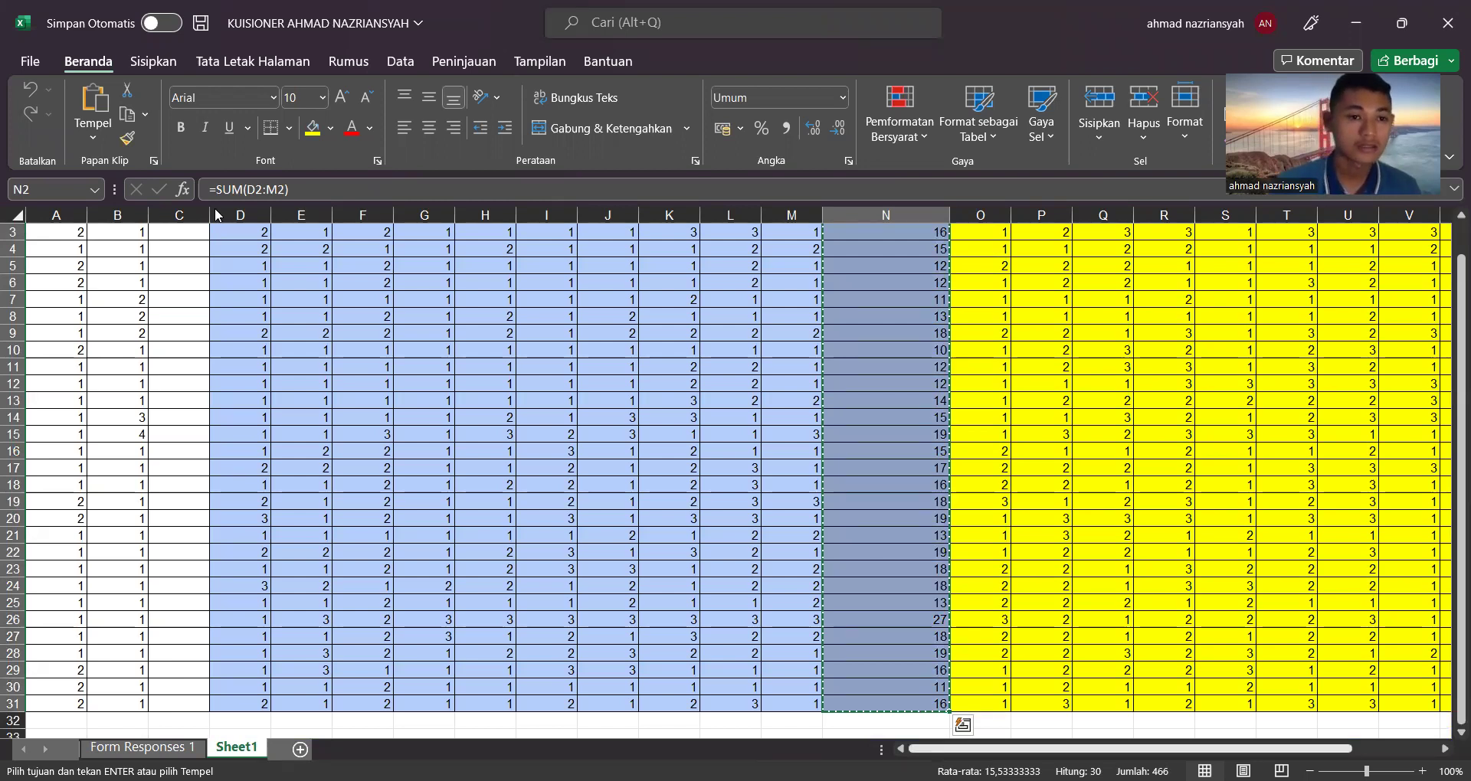
pyautogui.hotkey('alt', 'Tab')
pyautogui.hotkey('ctrl', 'v')
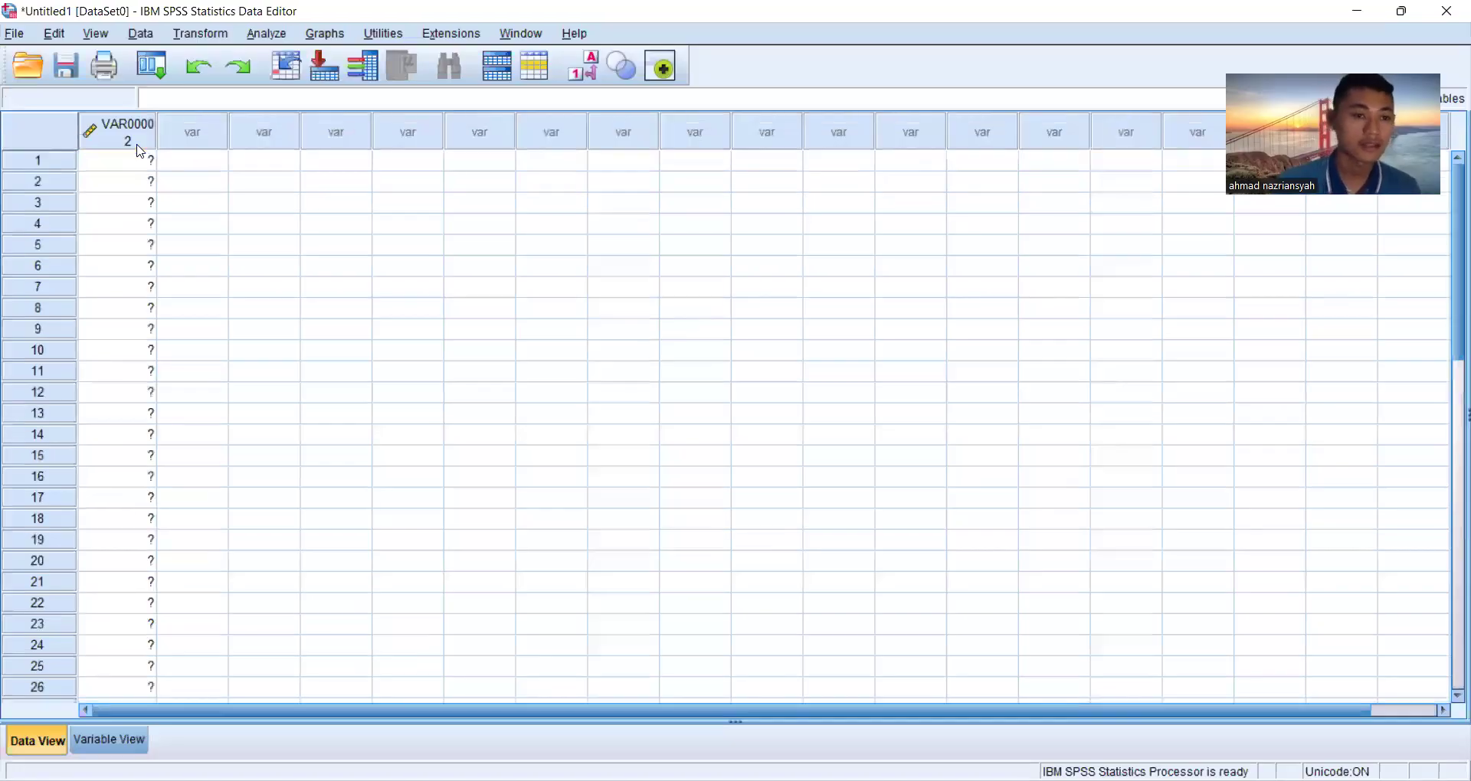
# Copy the PT totals Y2:Y31, without the header, from Excel into the second column of the SPSS data grid
pyautogui.click(177, 168)
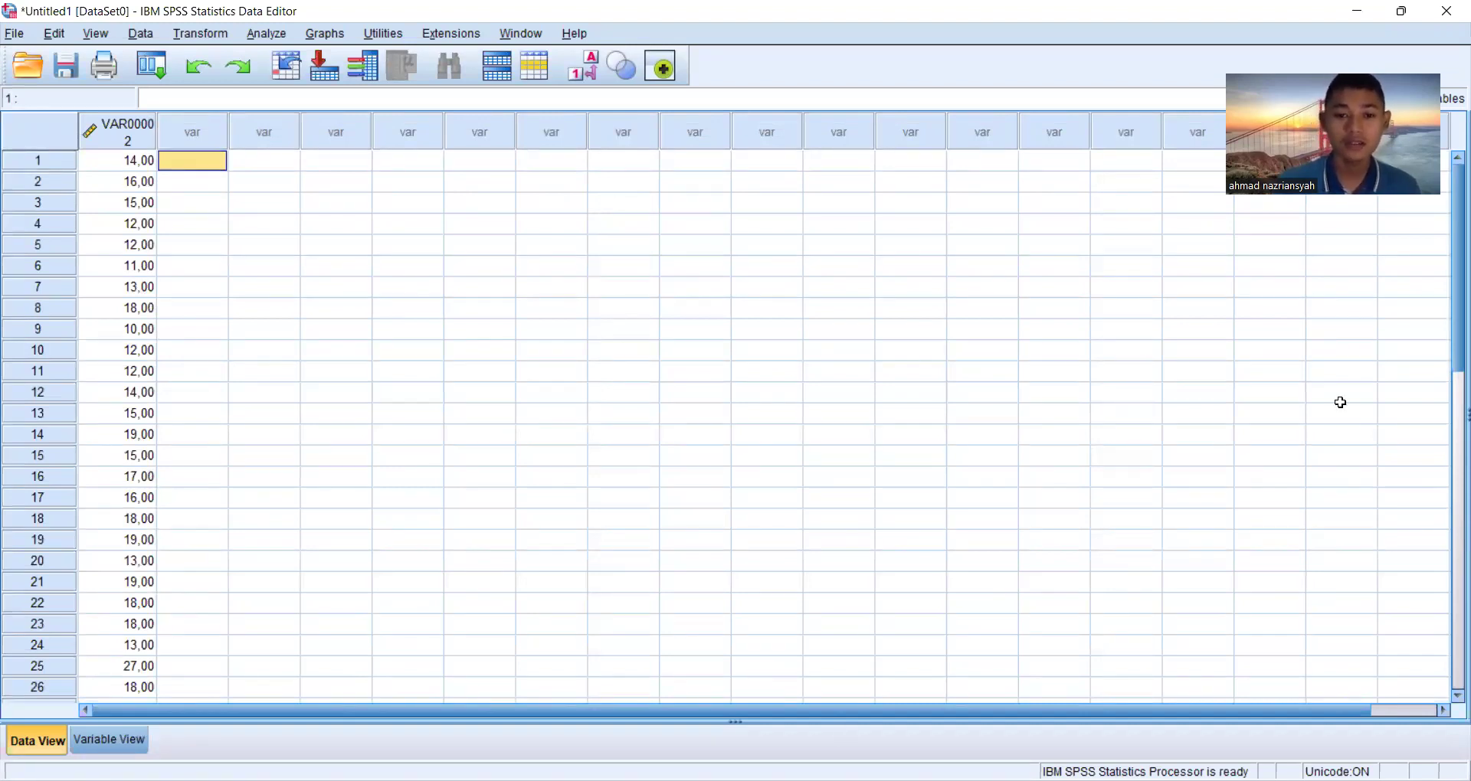
pyautogui.hotkey('alt', 'Tab')
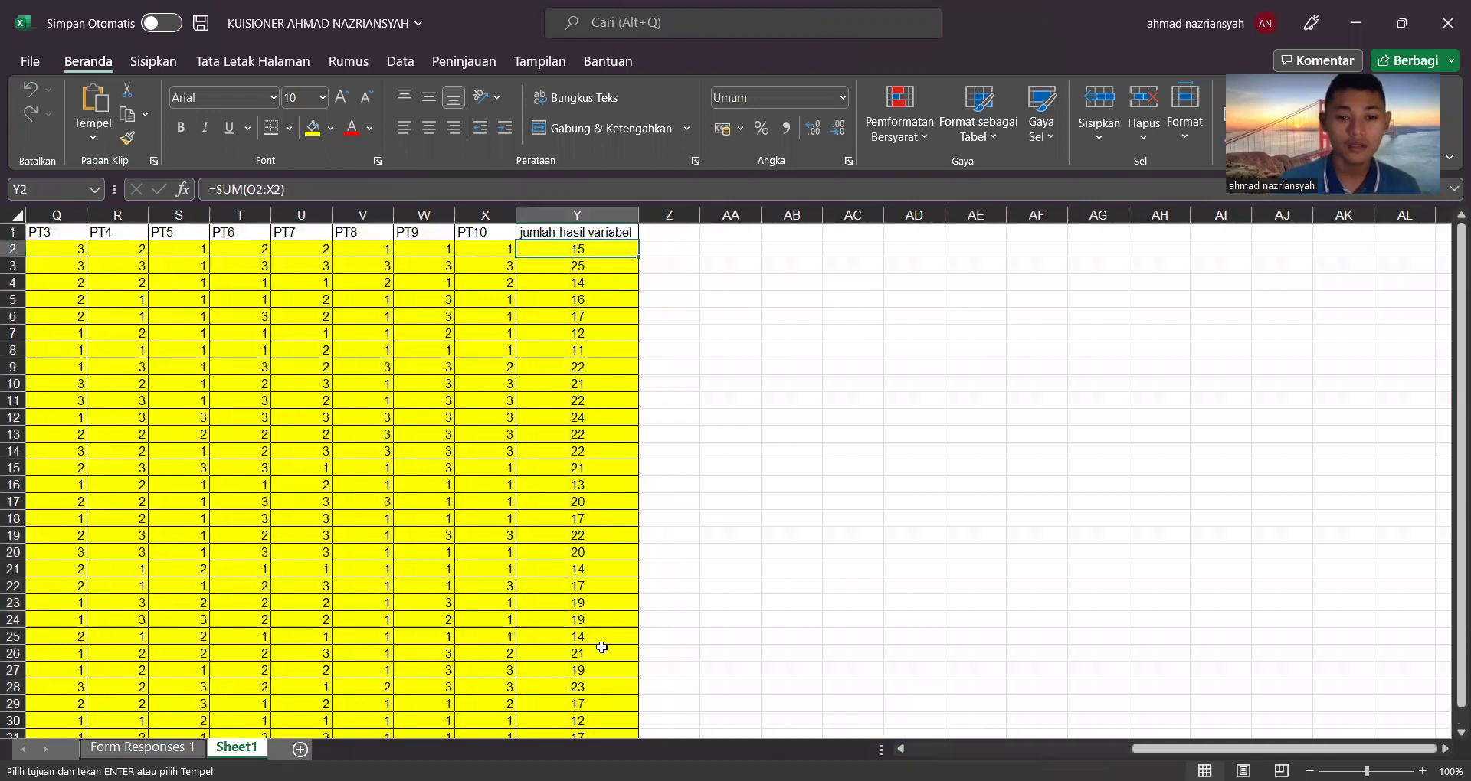
pyautogui.moveTo(602, 648); pyautogui.dragTo(601, 731)
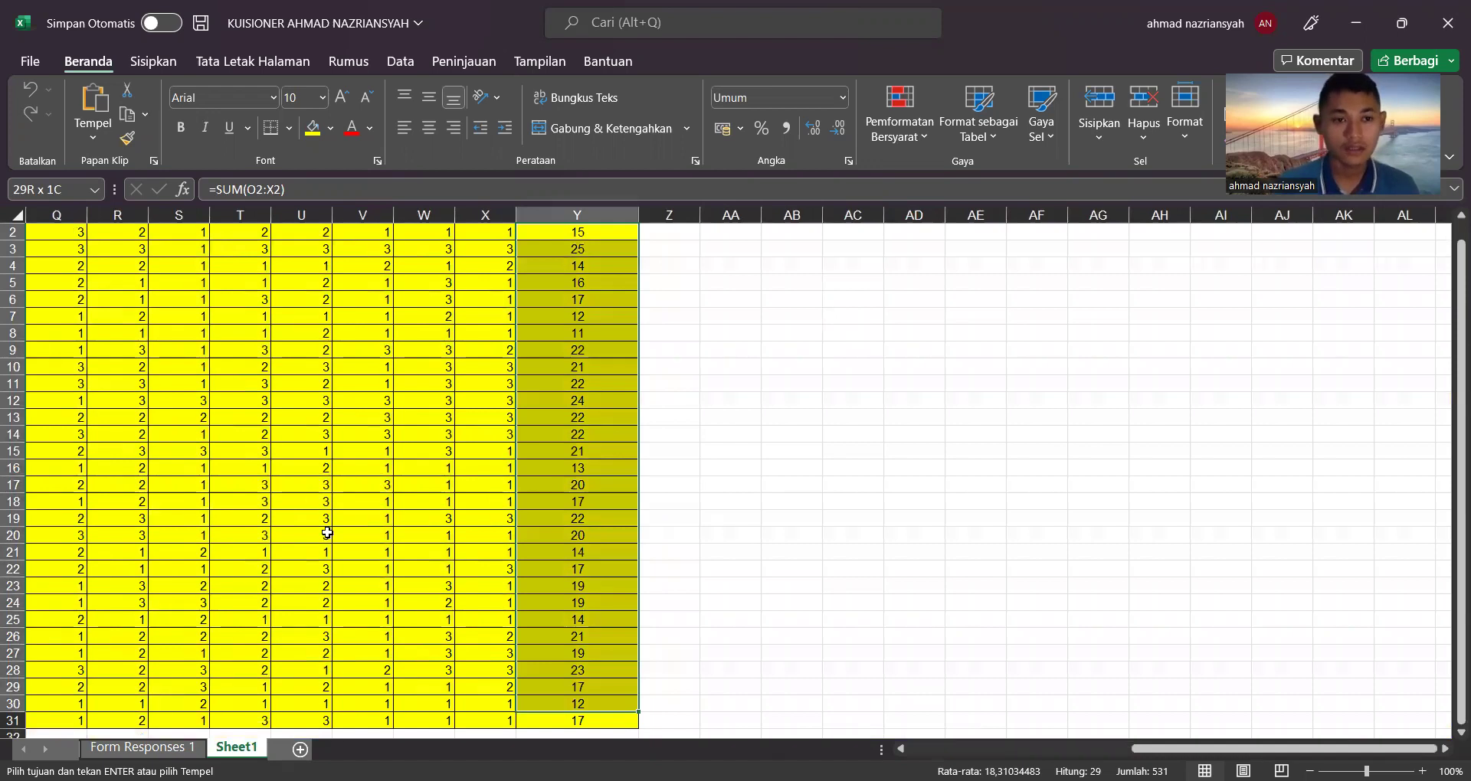
pyautogui.hotkey('ctrl', 'v')
pyautogui.click(31, 96)
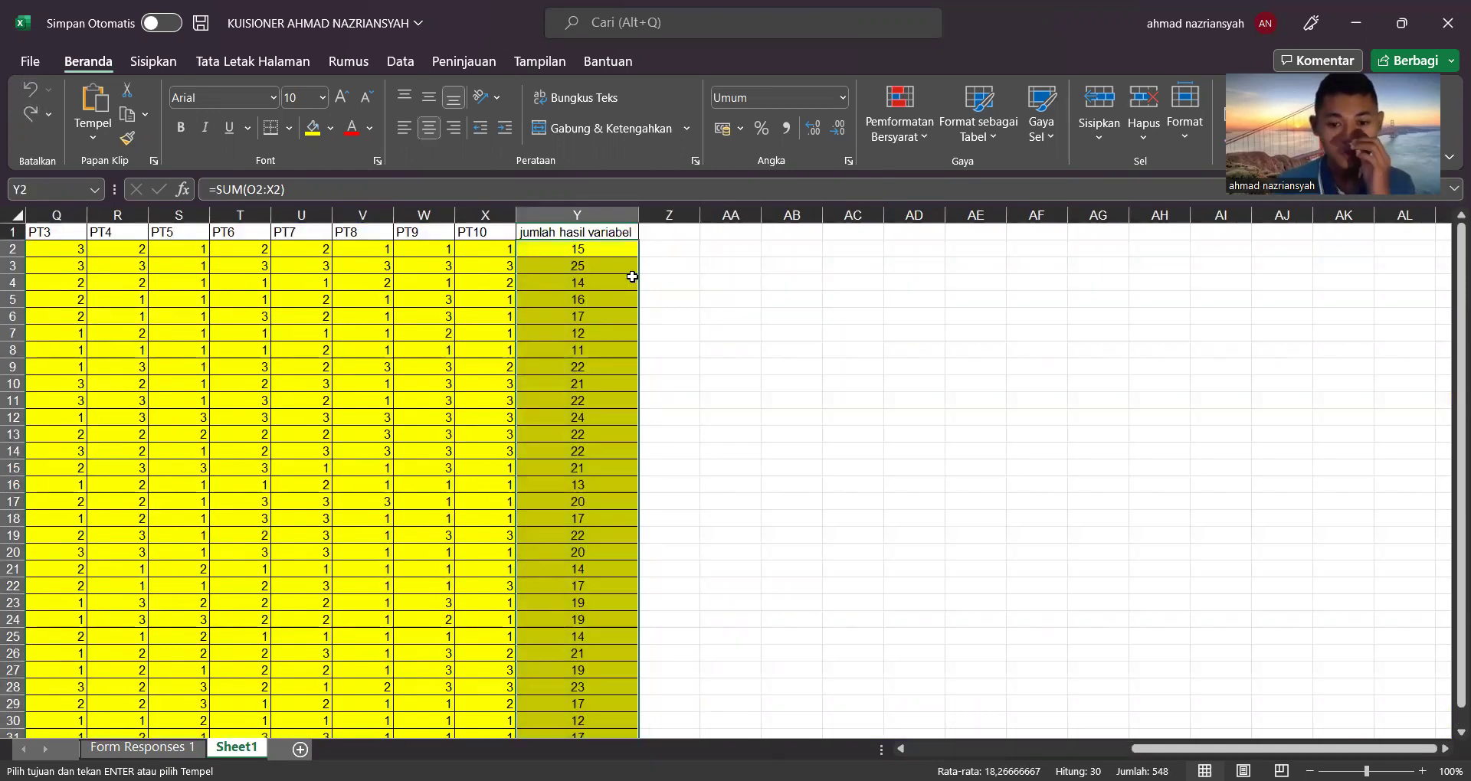
pyautogui.hotkey('ctrl', 'c')
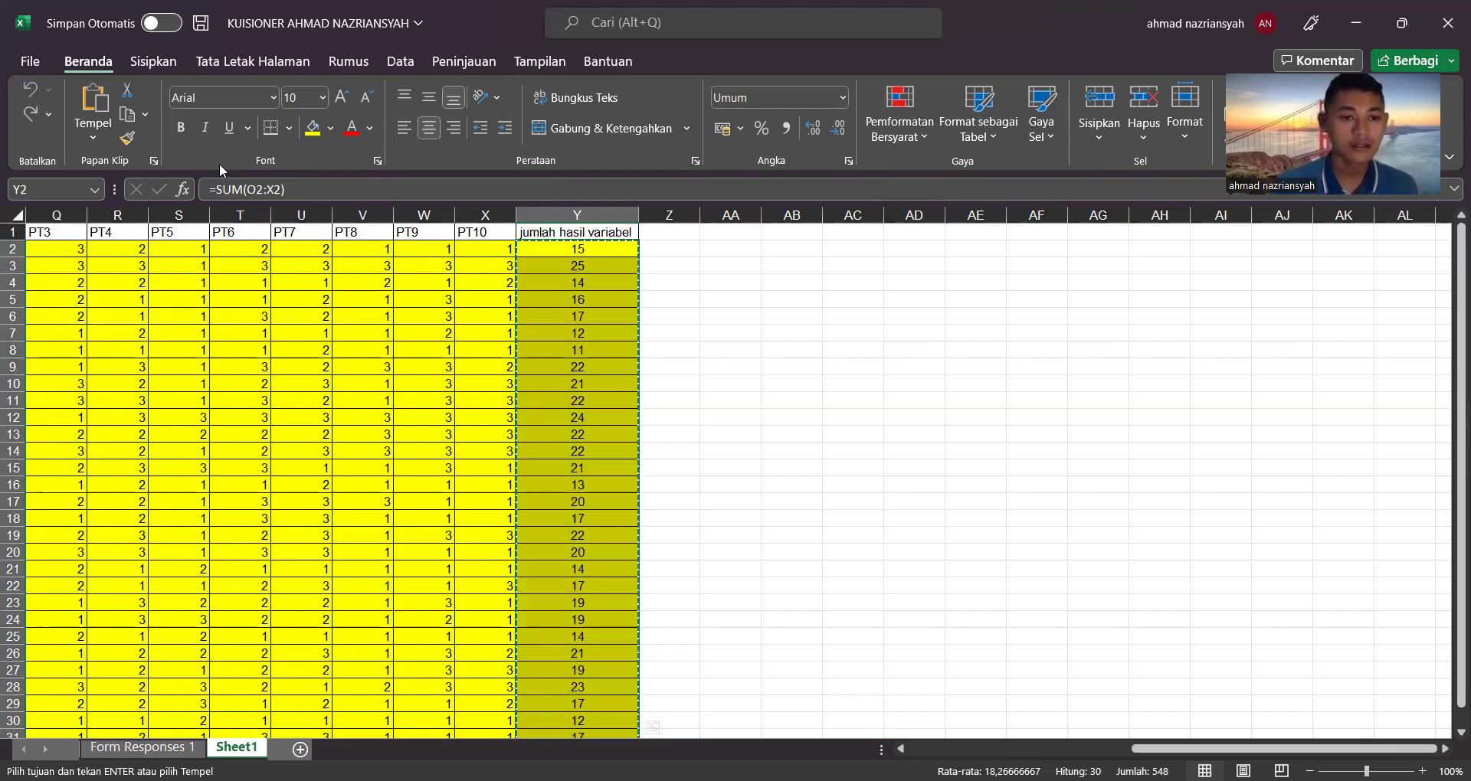
pyautogui.hotkey('alt', 'Tab')
pyautogui.hotkey('ctrl', 'v')
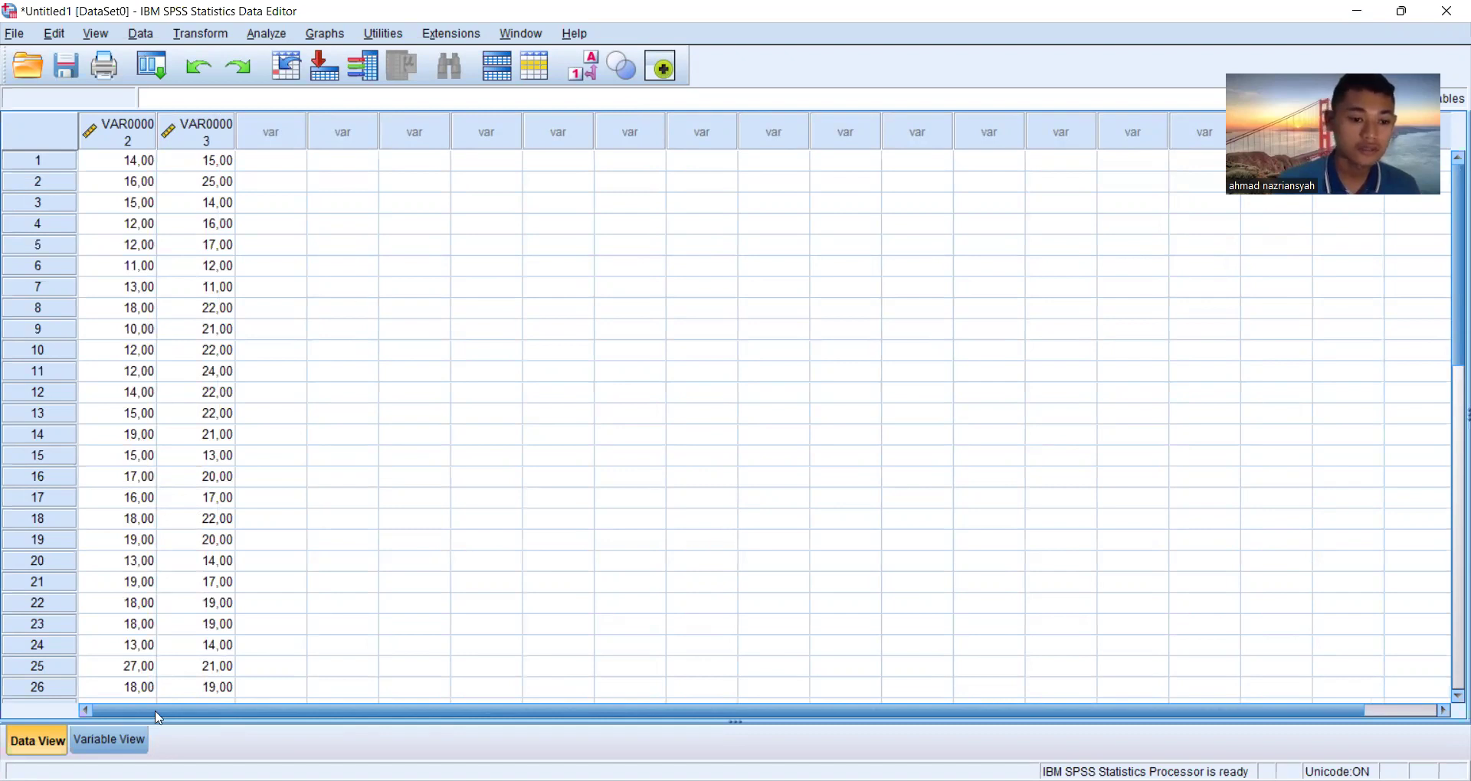
# Rename the first variable X and the second variable Y in the variable definitions
pyautogui.hotkey('ctrl', 't')
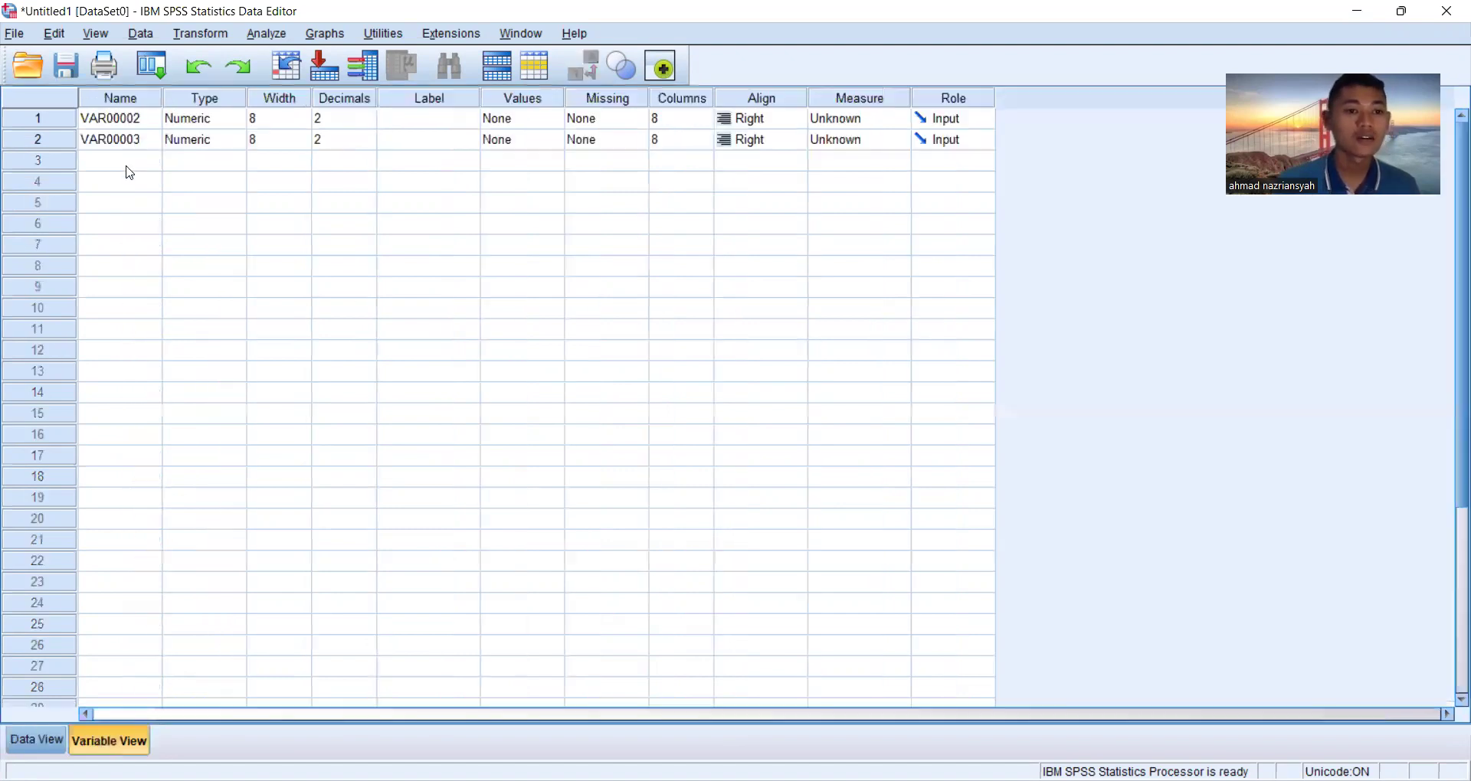
pyautogui.click(133, 117)
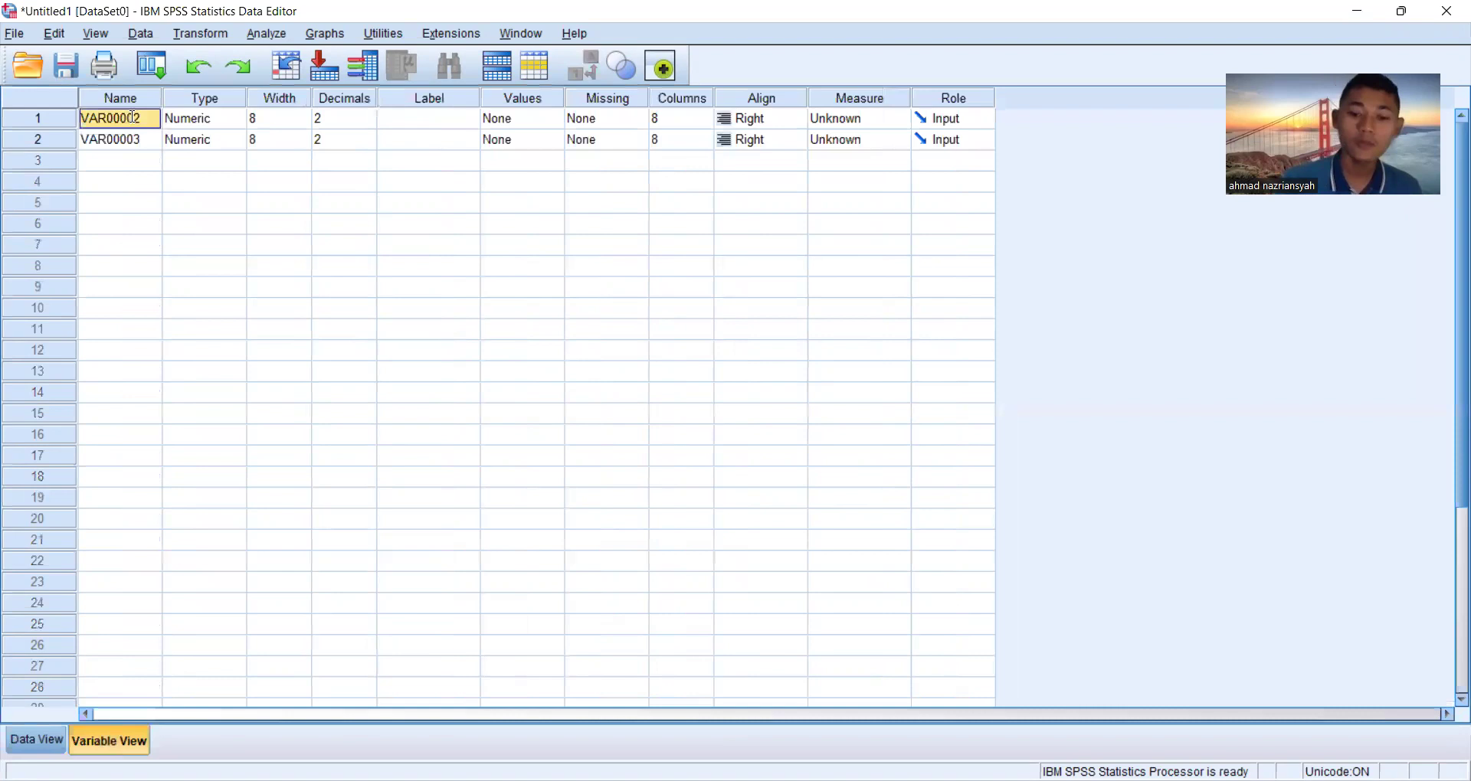
pyautogui.press('BackSpace')
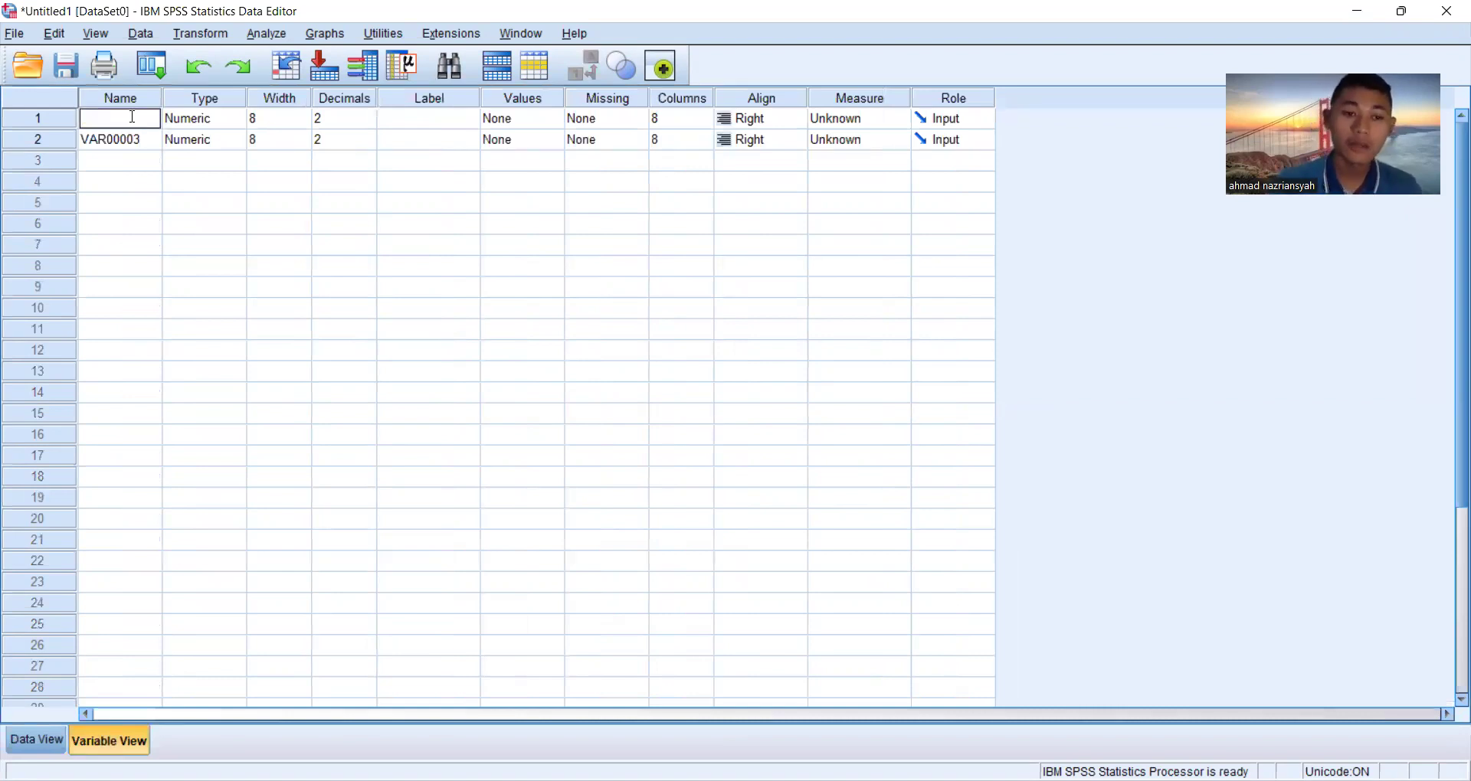
pyautogui.write('X')
pyautogui.click(145, 146)
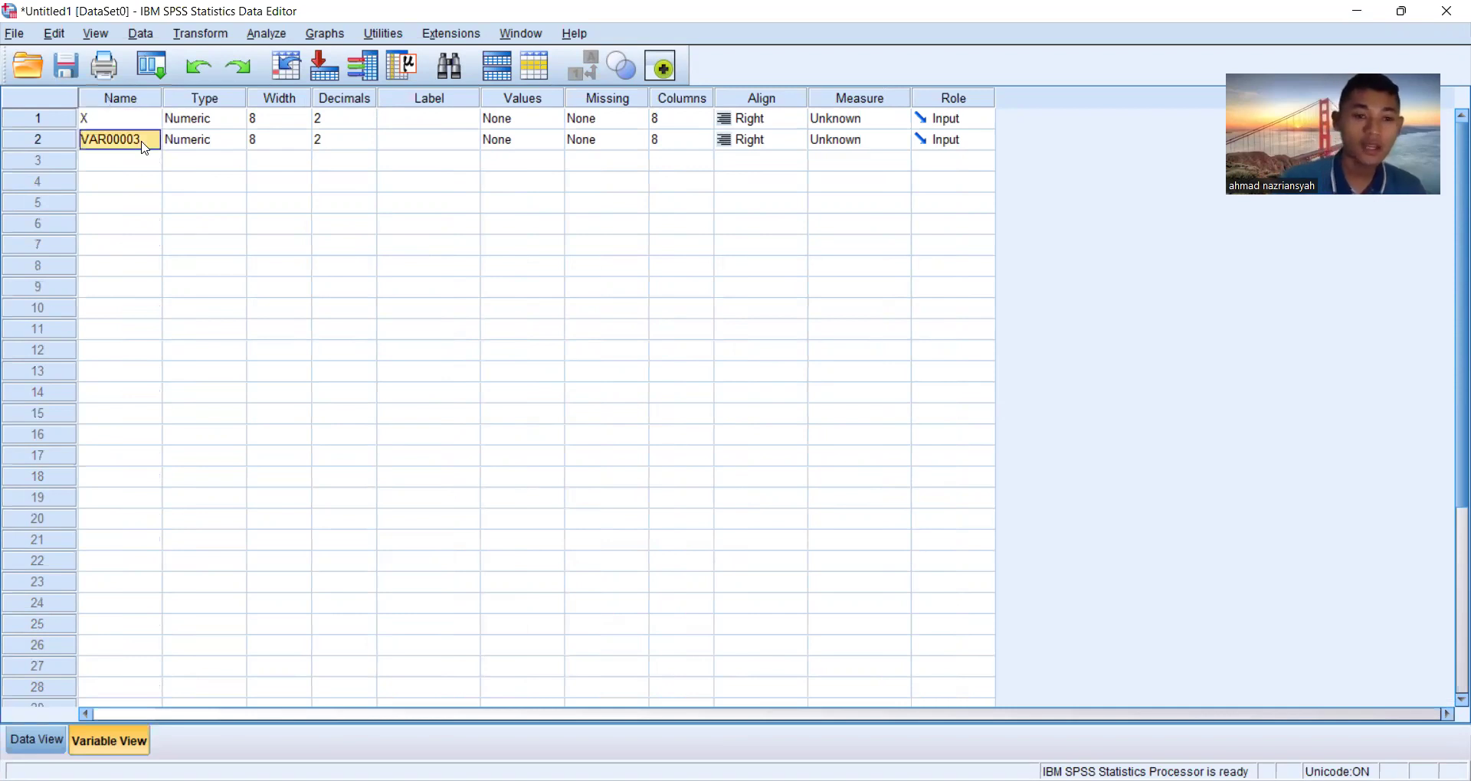
pyautogui.press('BackSpace')
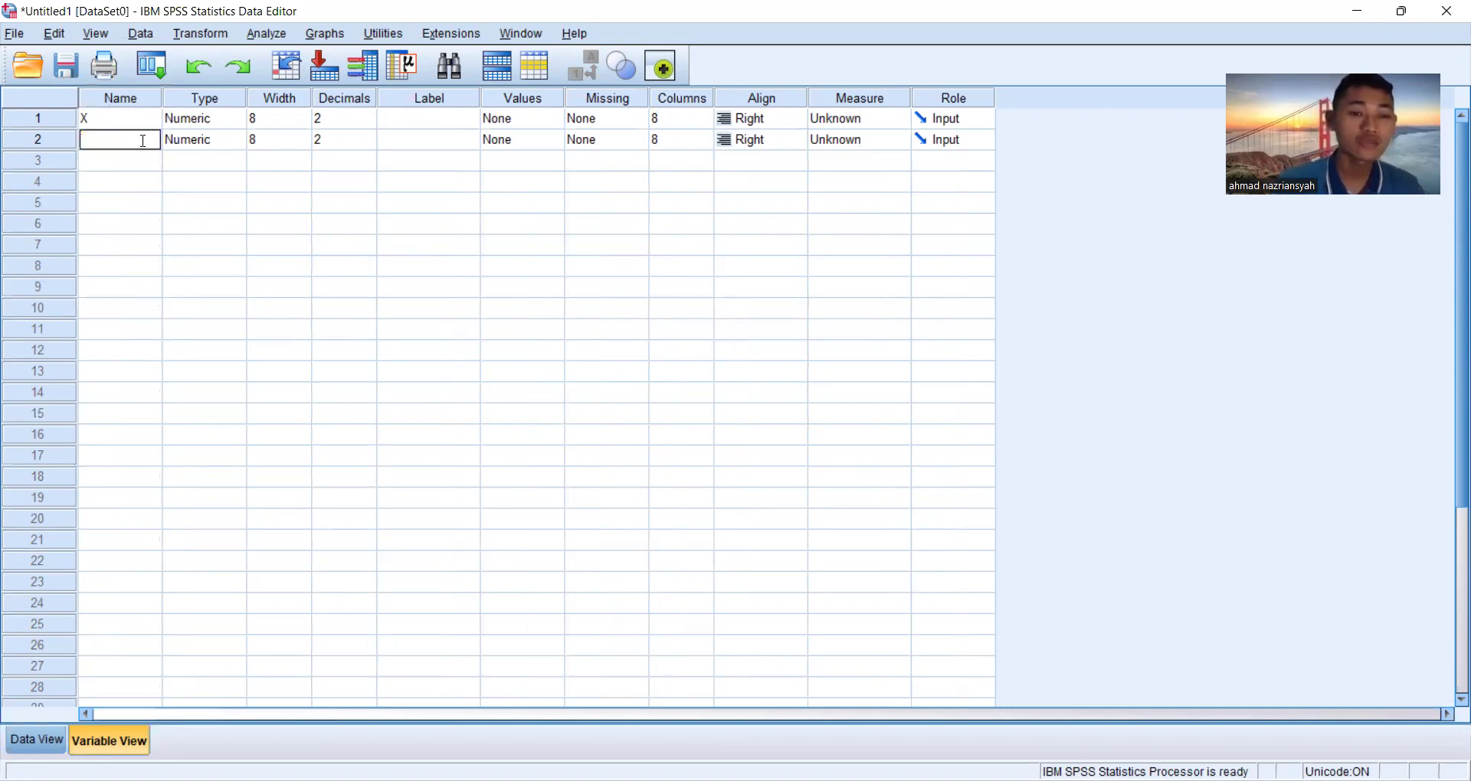
pyautogui.write('Y')
# Set the decimals of both variables X and Y to 0
pyautogui.click(355, 125)
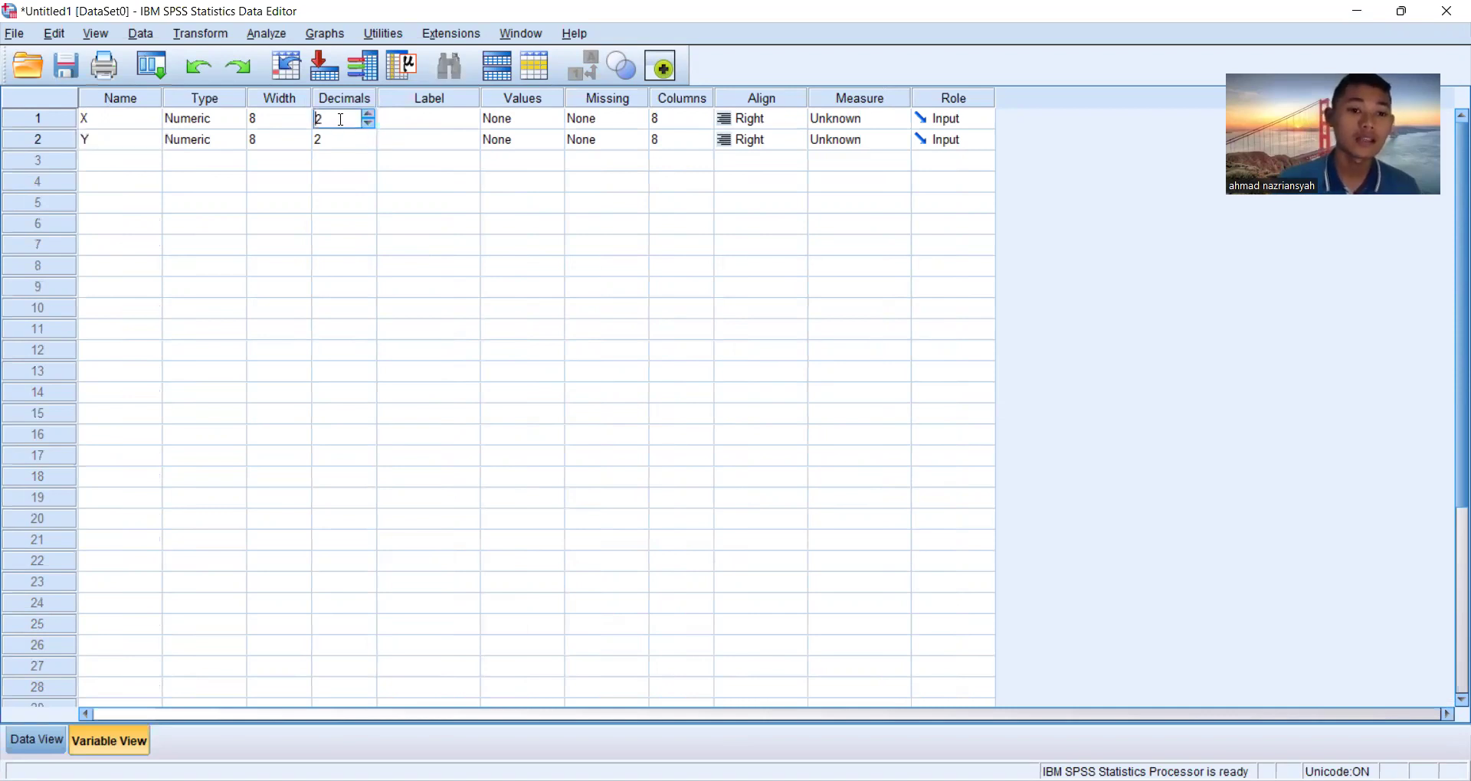
pyautogui.press('BackSpace')
pyautogui.write('0')
pyautogui.click(346, 141)
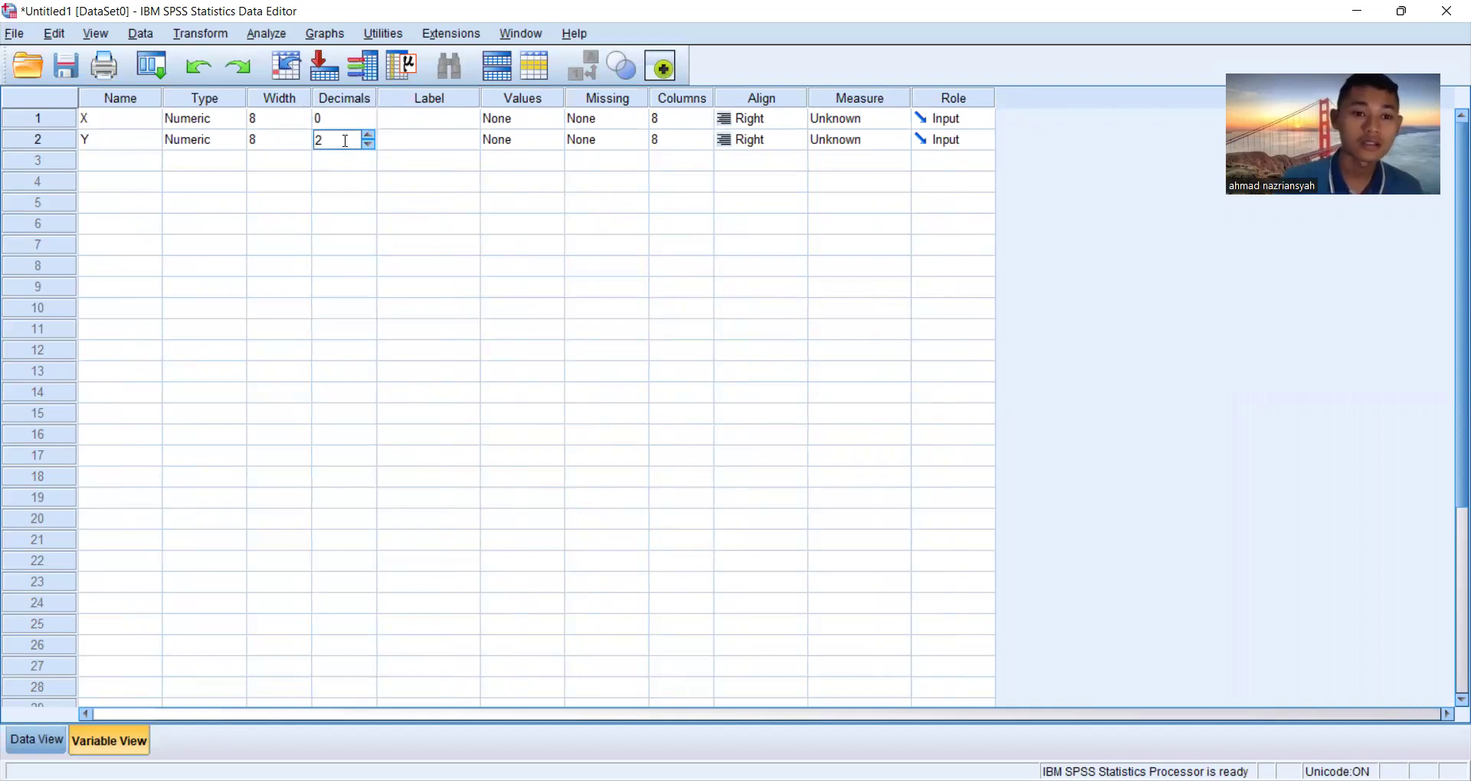
pyautogui.press('BackSpace')
pyautogui.write('0')
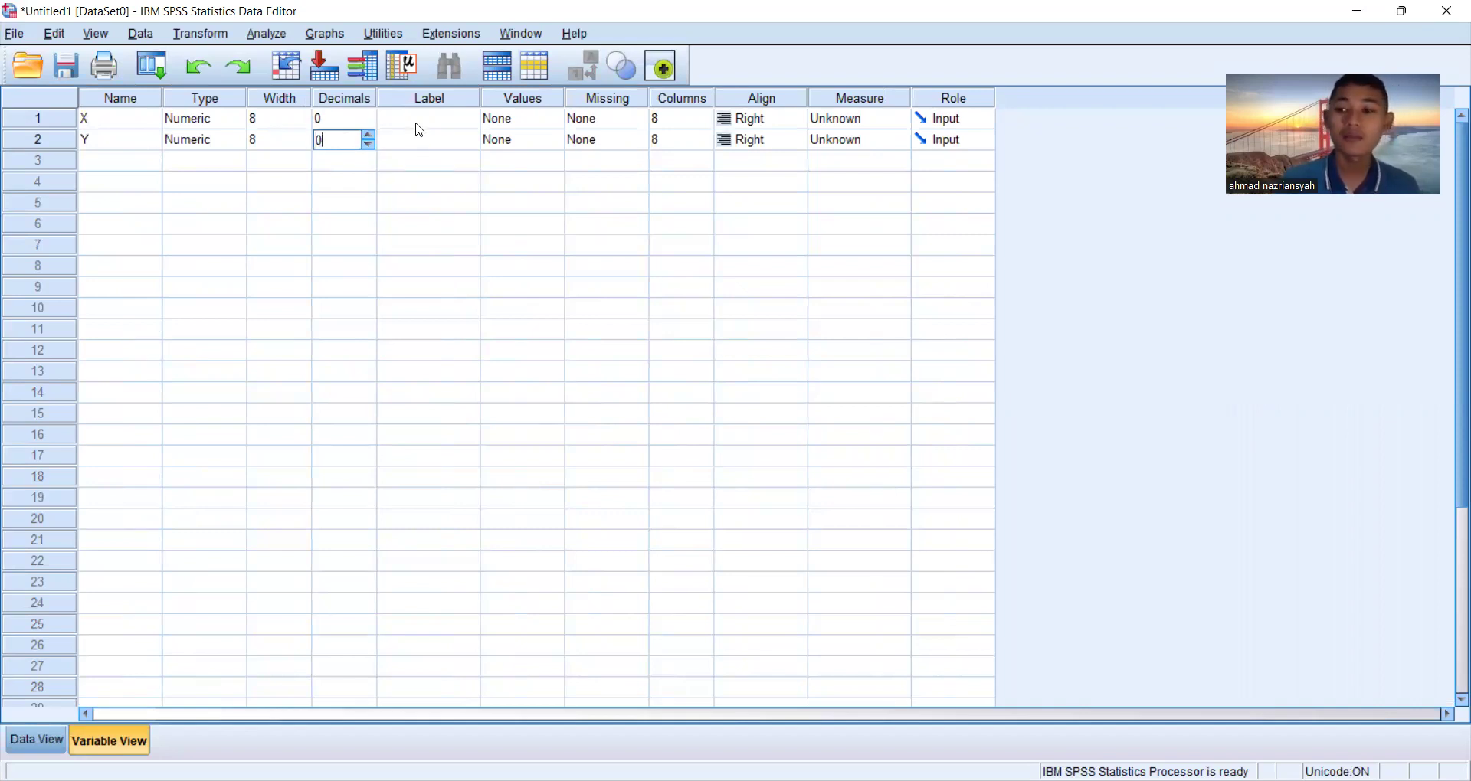
# Label variable X "pertambangan timah" and variable Y "ekonomi dan kerusakan lingkungan"
pyautogui.click(418, 124)
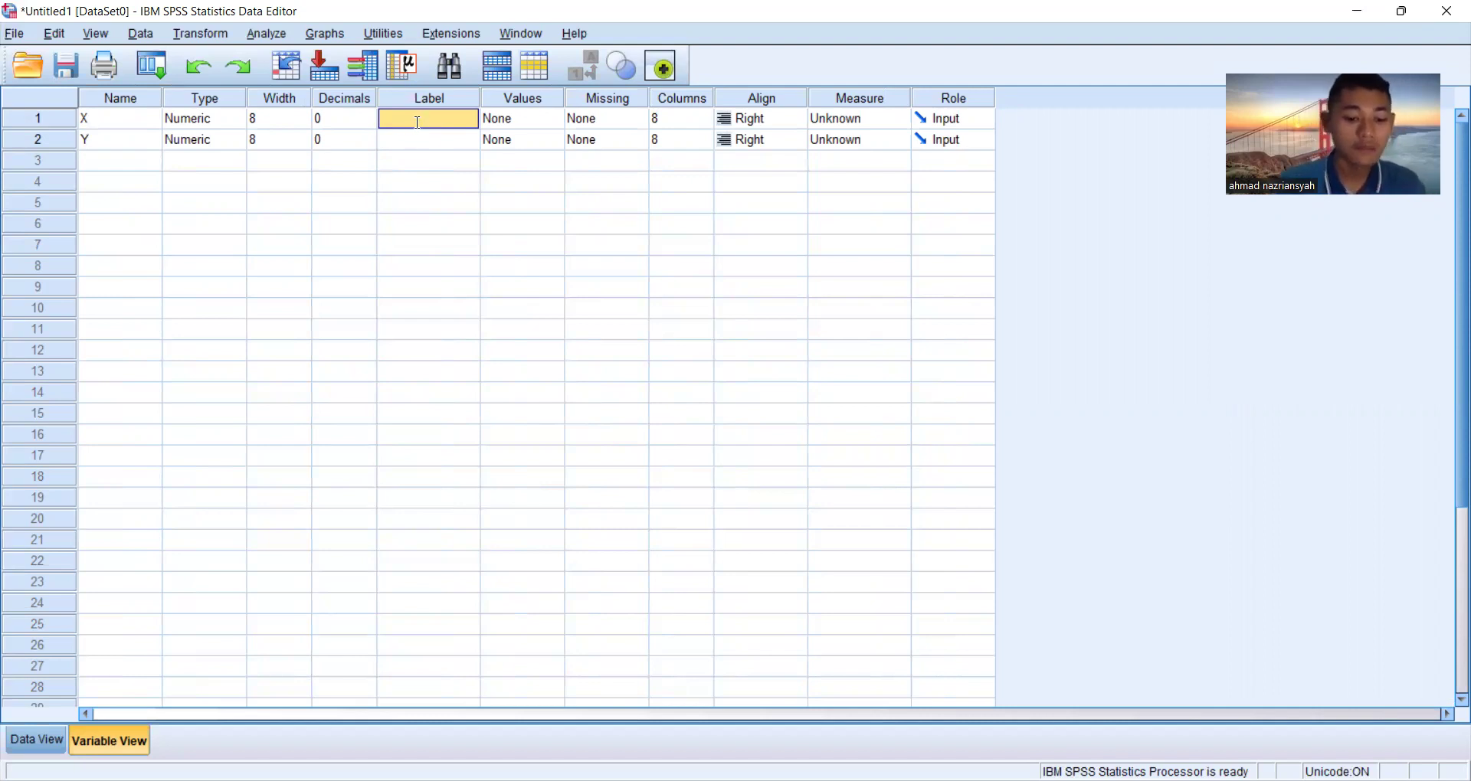
pyautogui.write('pertambangan')
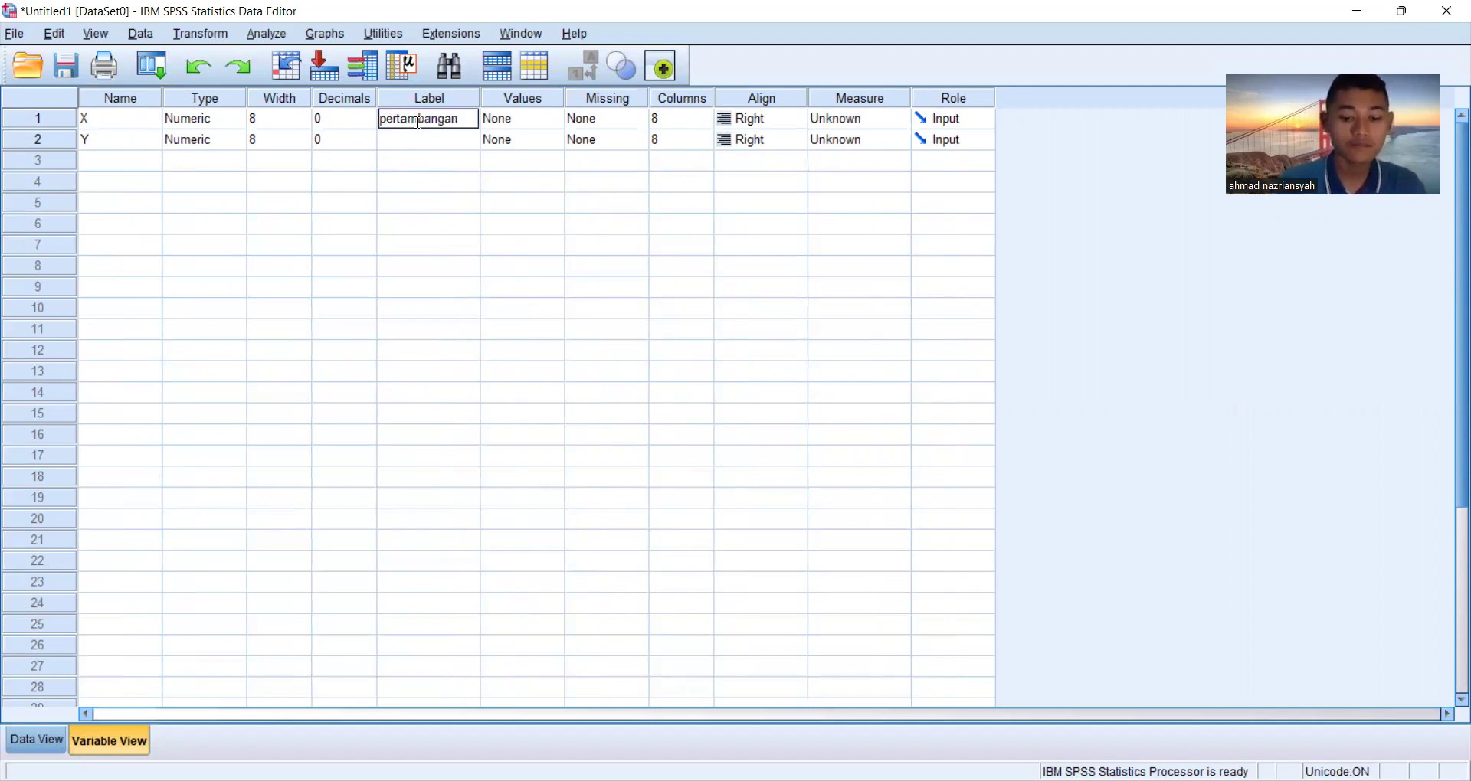
pyautogui.write(' timah')
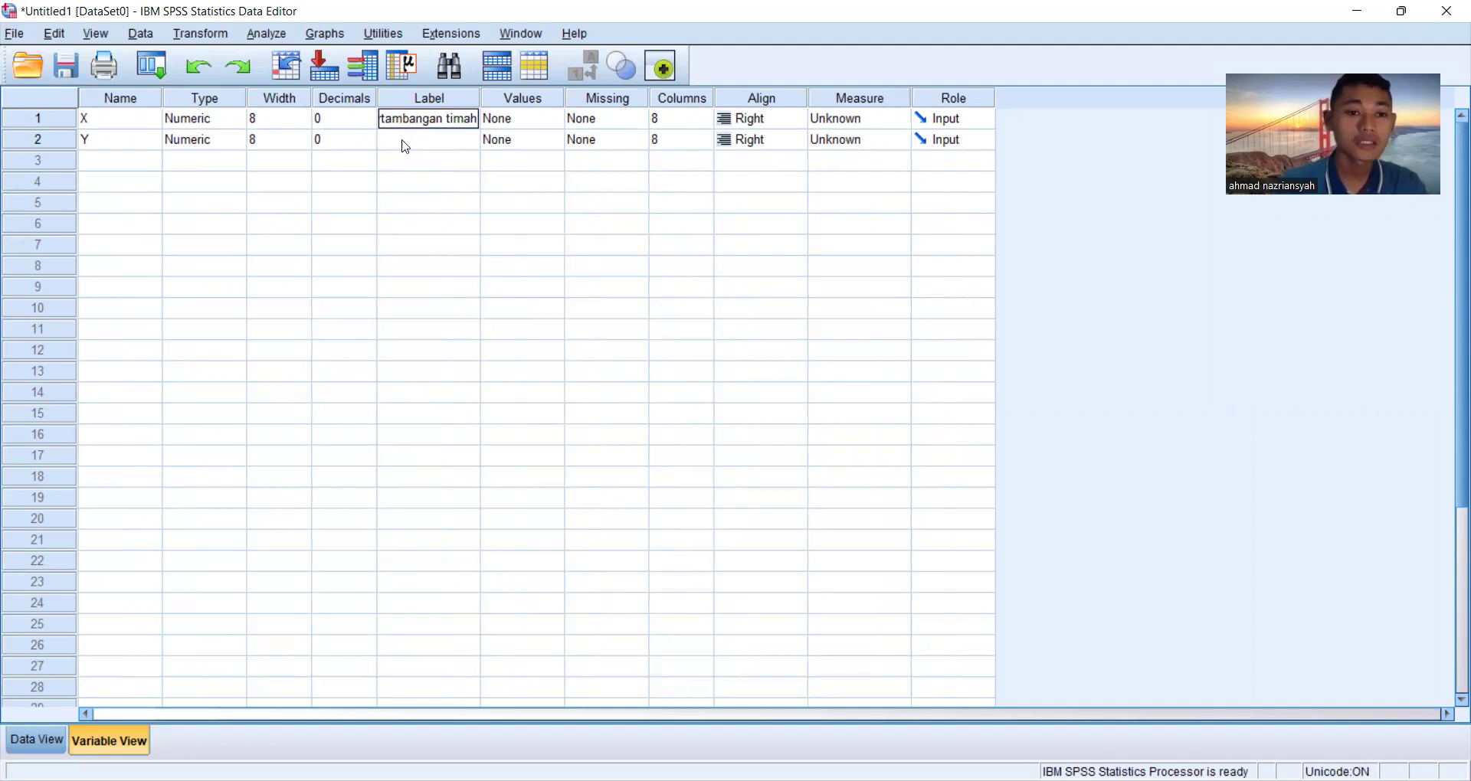
pyautogui.click(403, 141)
pyautogui.write('eko')
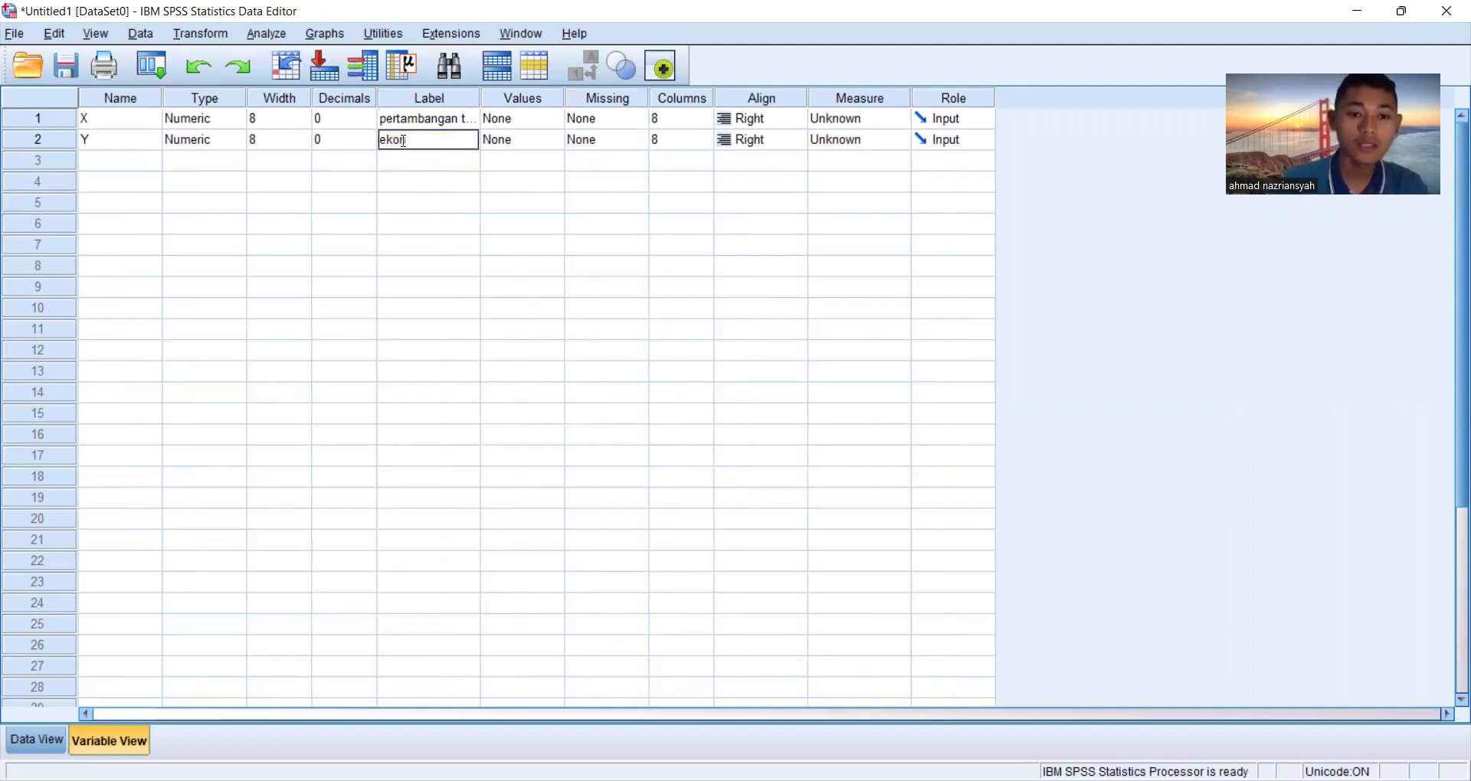
pyautogui.write('nomi dan')
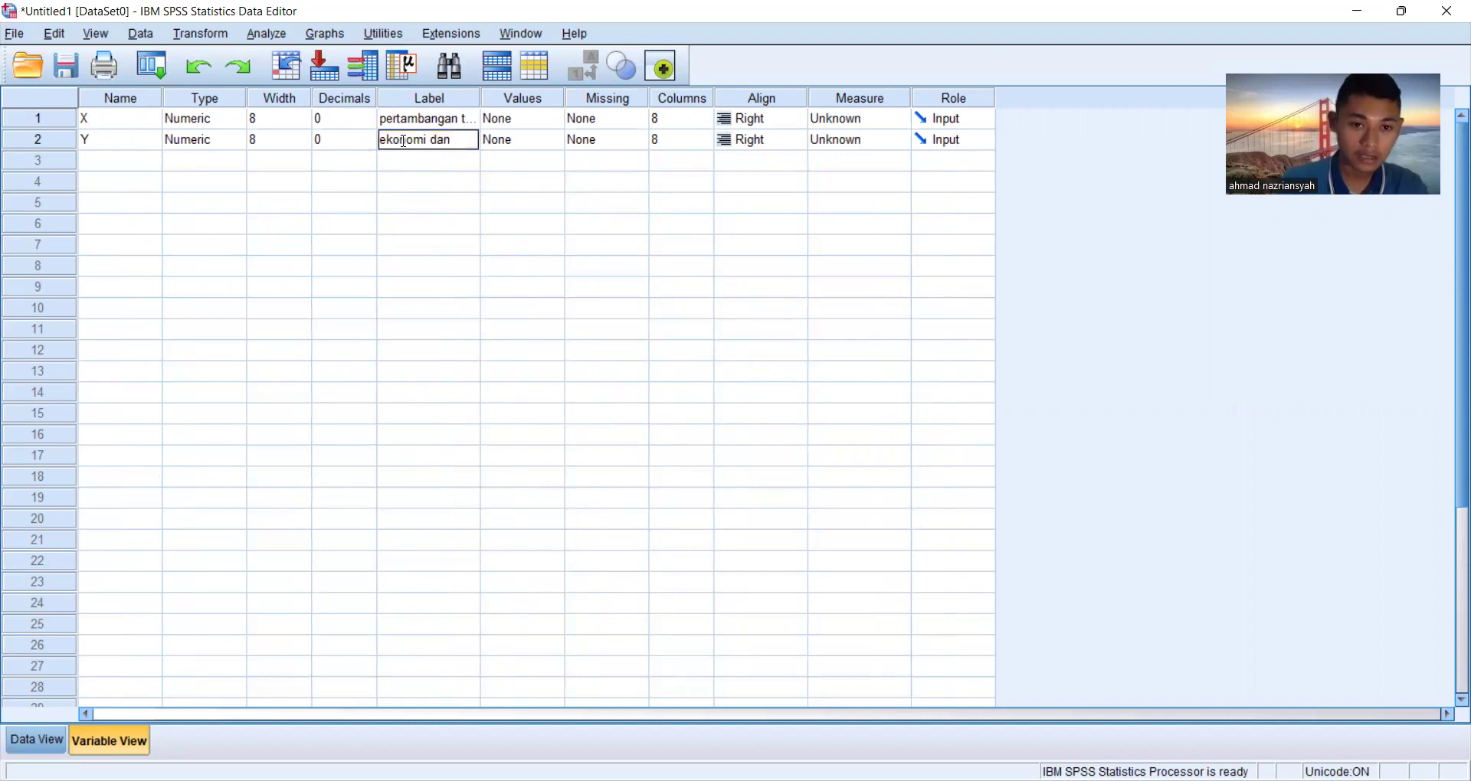
pyautogui.write(' kerusakan')
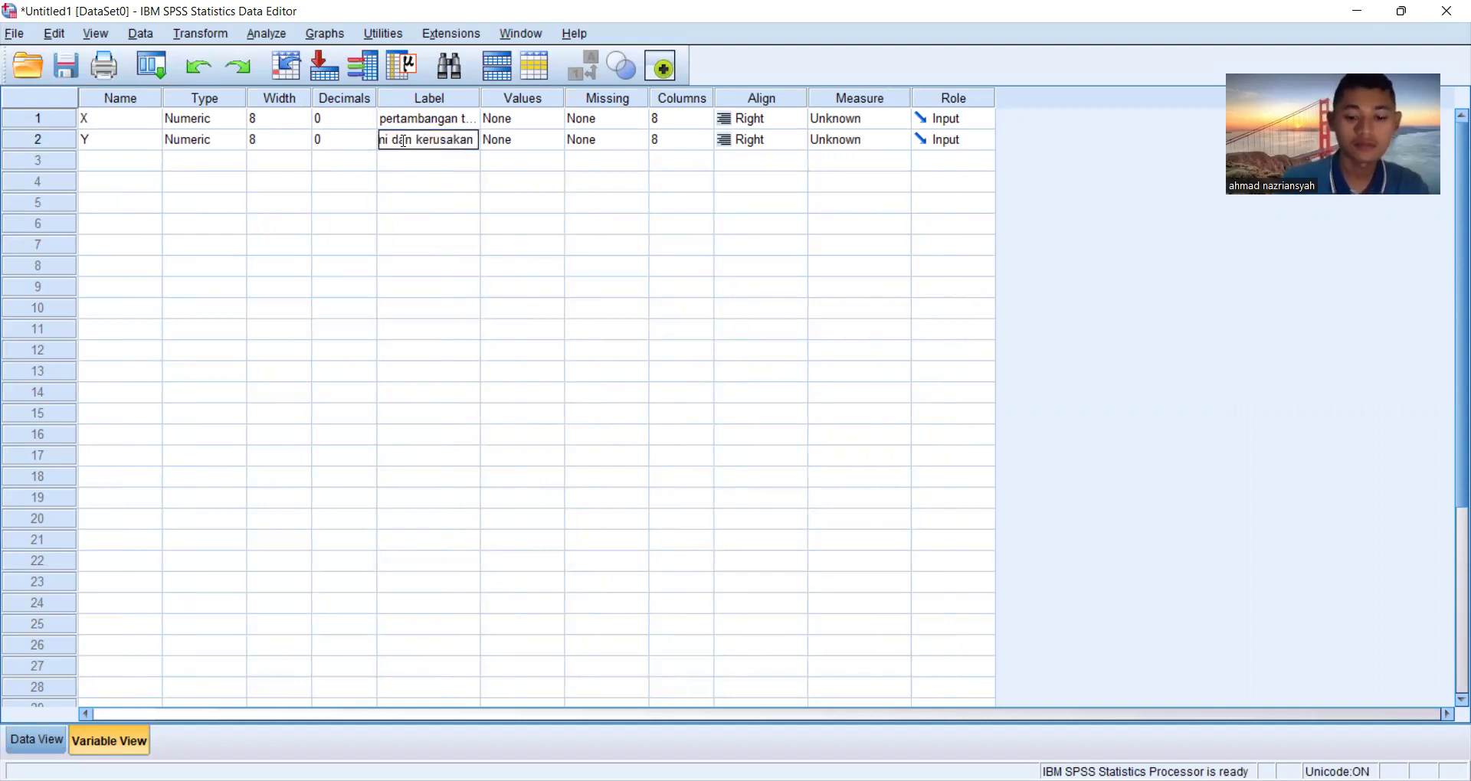
pyautogui.write(' lingkungan')
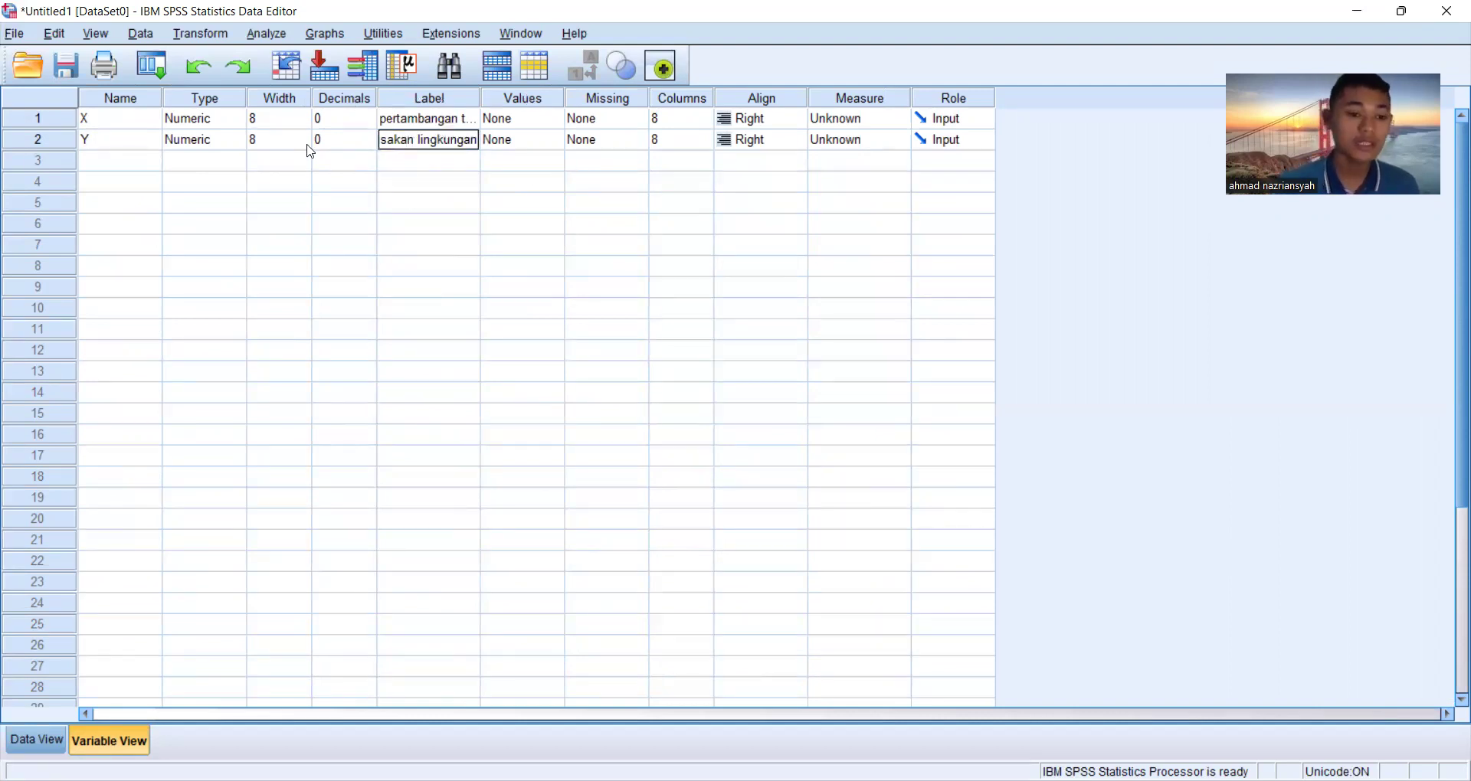
# Run a linear regression with pertambangan timah (X) as the independent and ekonomi dan kerusakan lingkungan (Y) as the dependent variable, using the Enter method
pyautogui.click(20, 754)
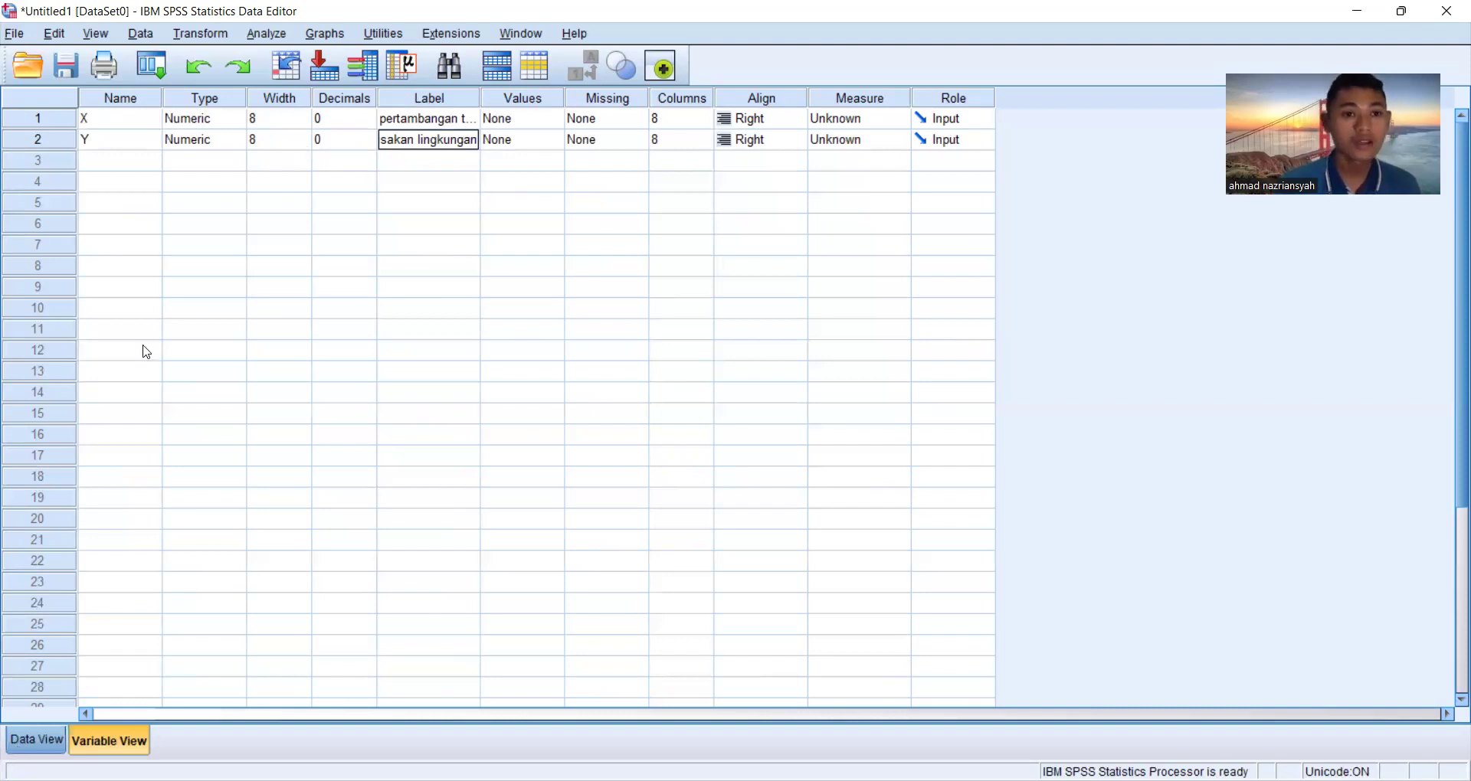
pyautogui.click(267, 35)
pyautogui.moveTo(329, 264)
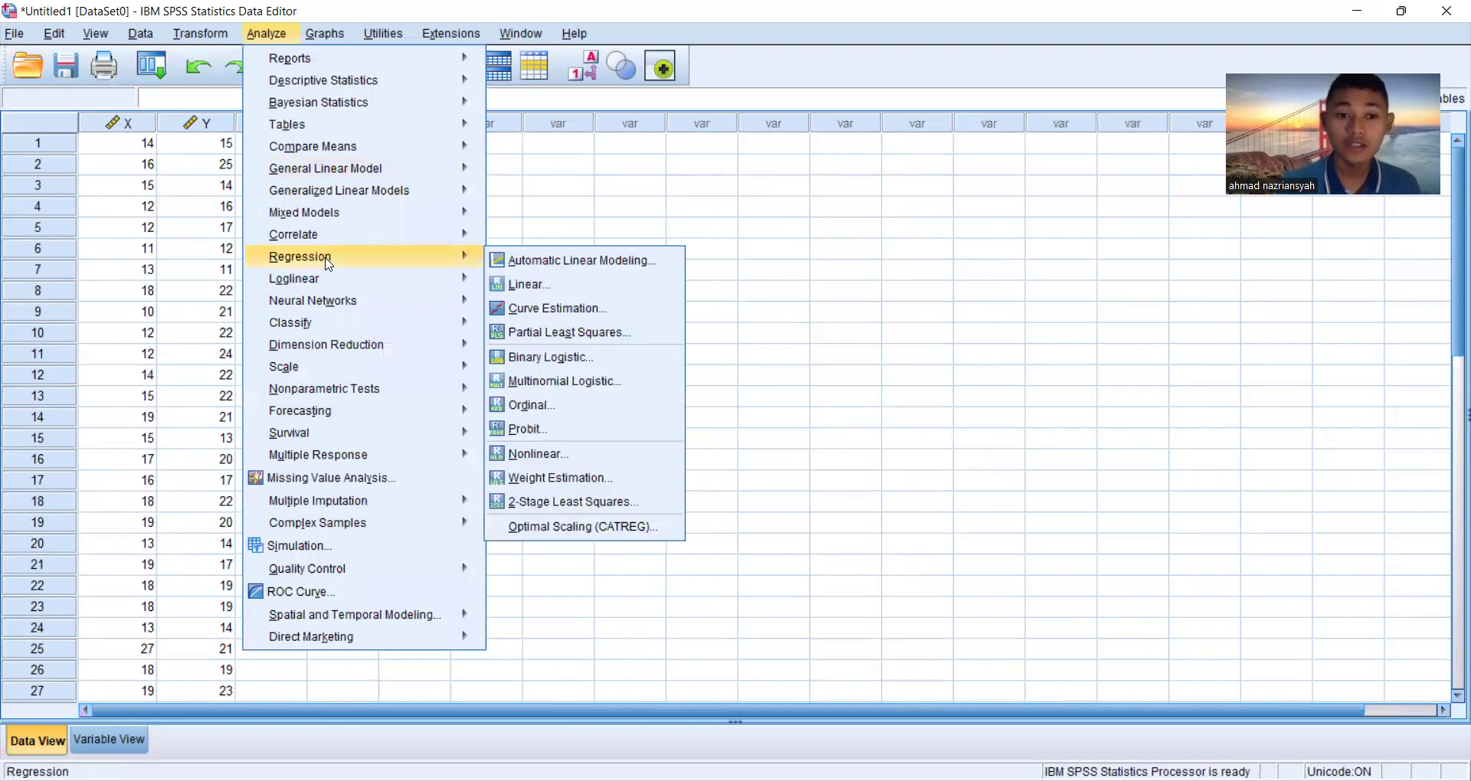
pyautogui.click(520, 284)
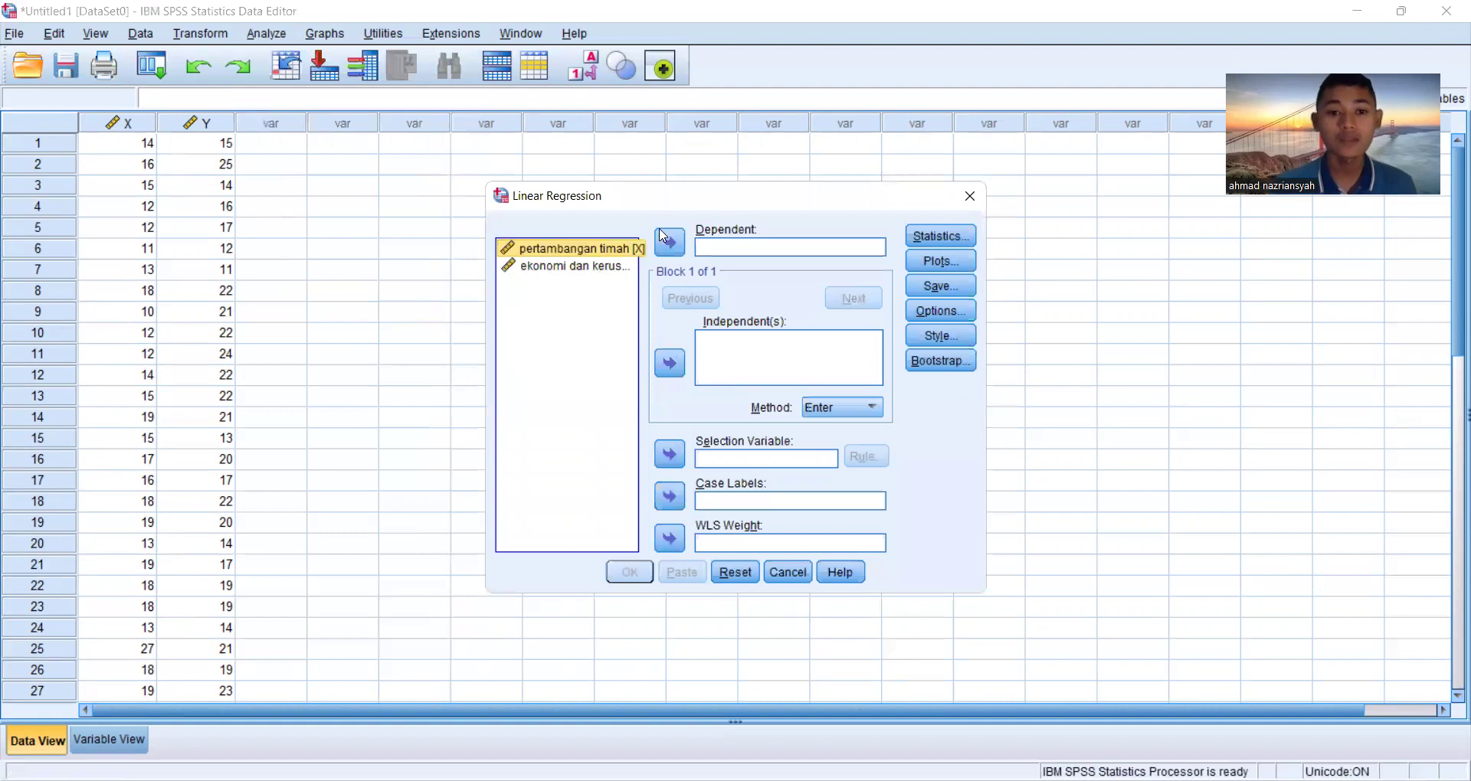
pyautogui.click(671, 366)
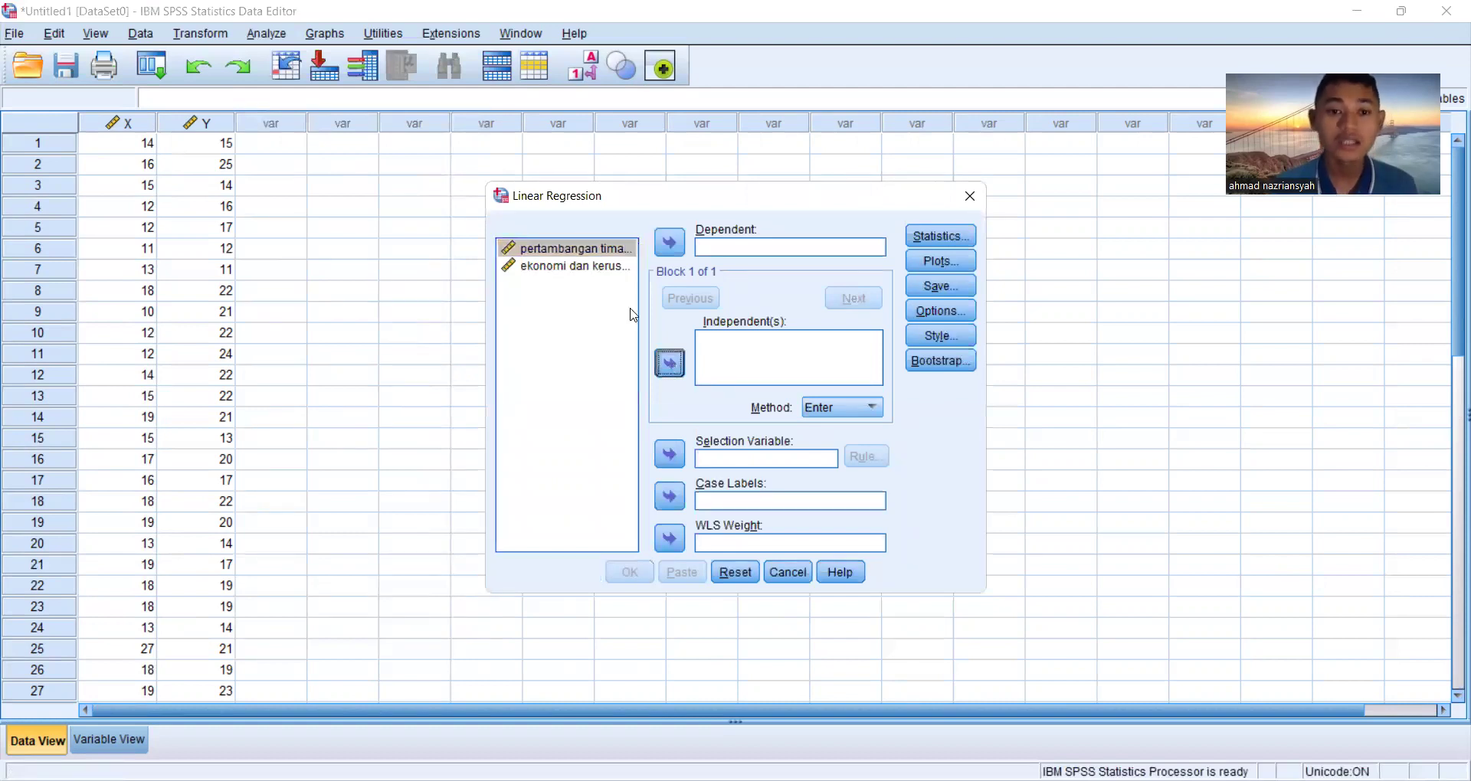
pyautogui.click(600, 269)
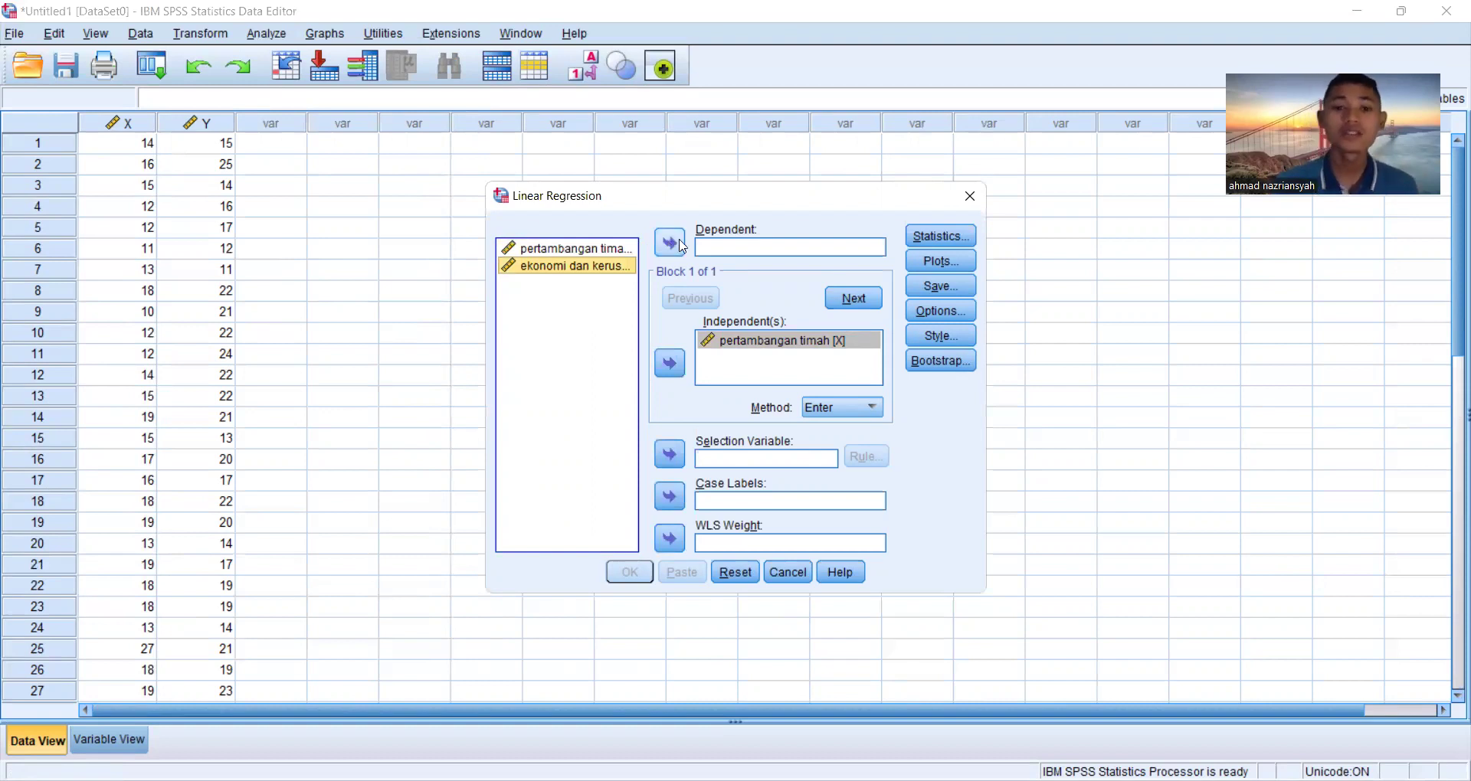
pyautogui.click(669, 243)
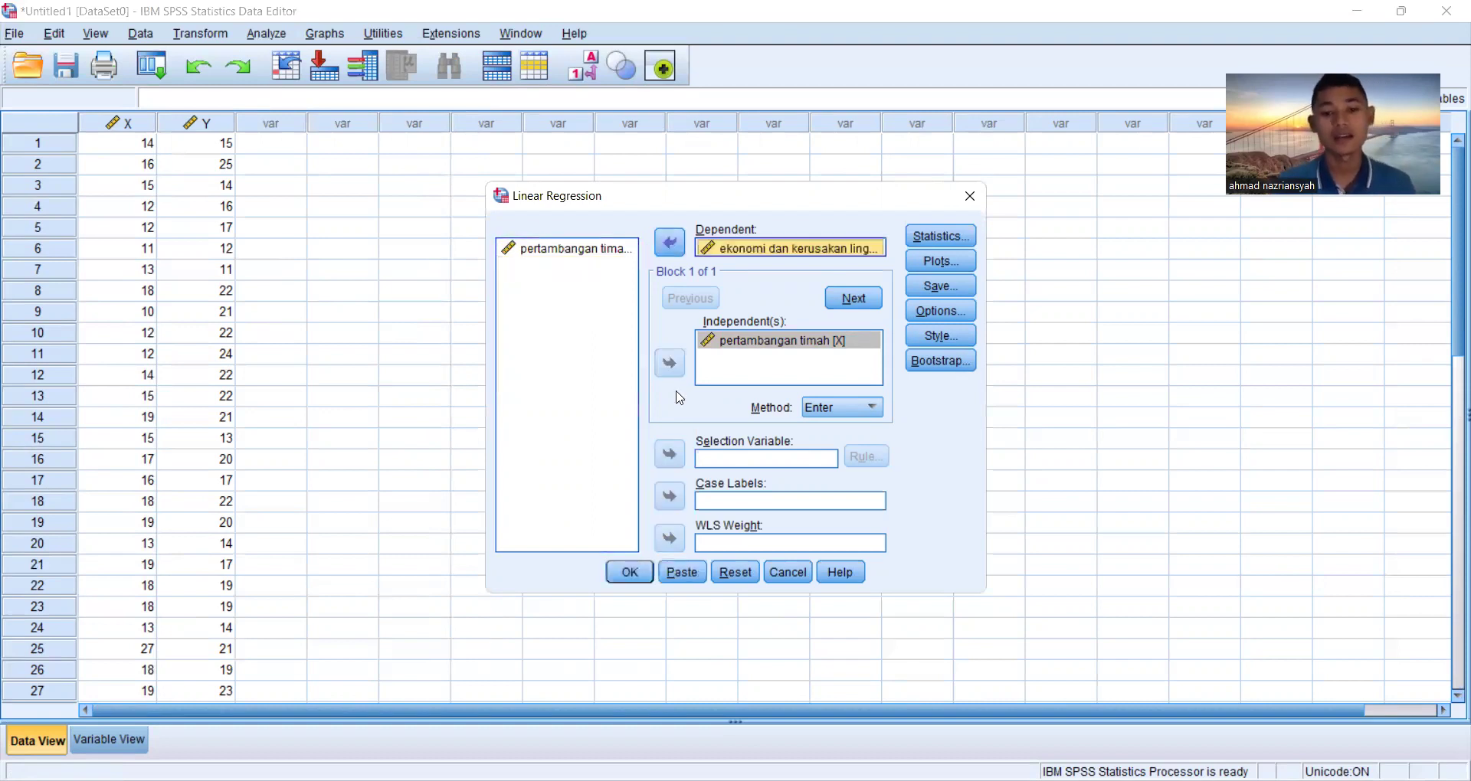
pyautogui.click(619, 573)
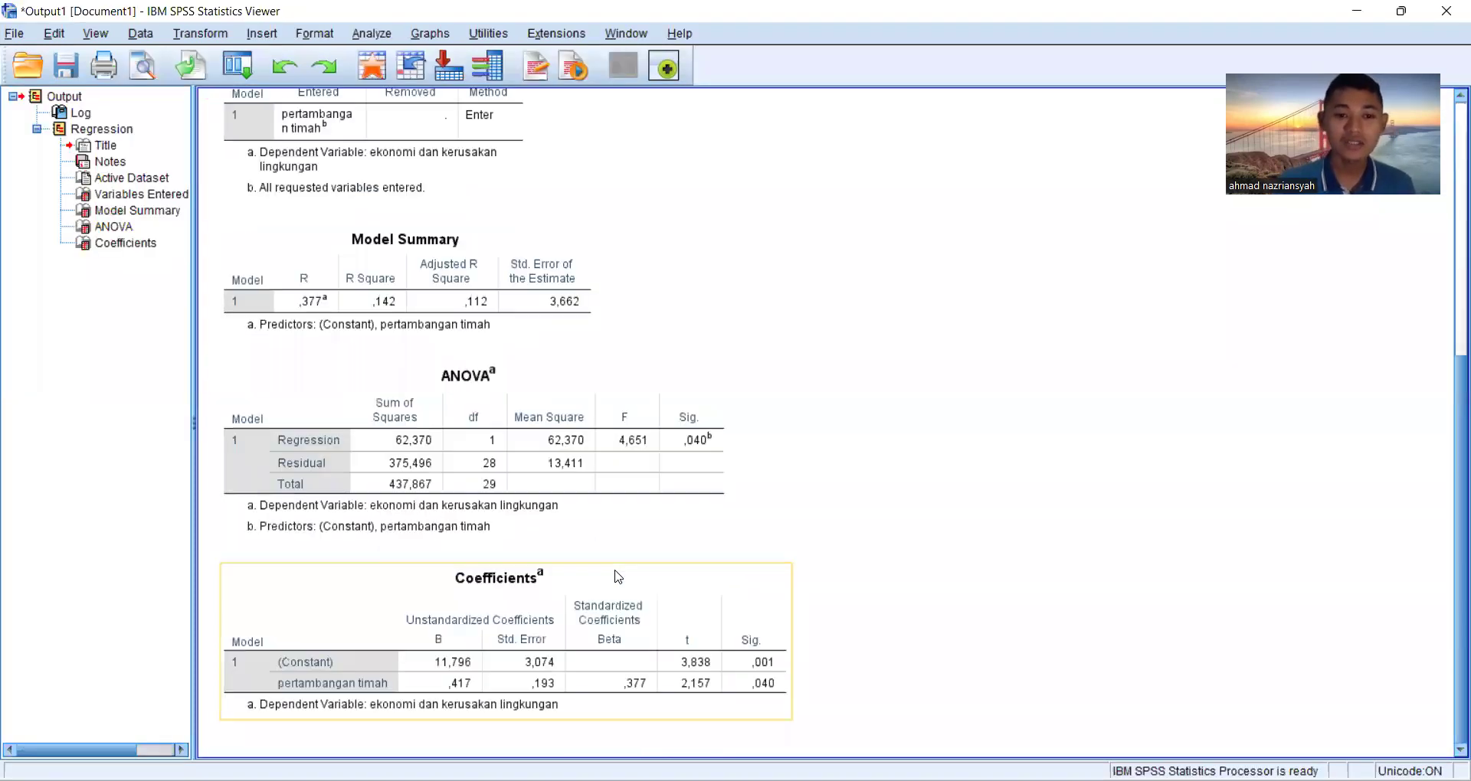
# Check the ANOVA significance value in the regression output against the 0.05 decision rule in the Word notes
pyautogui.scroll(3, 618, 577)
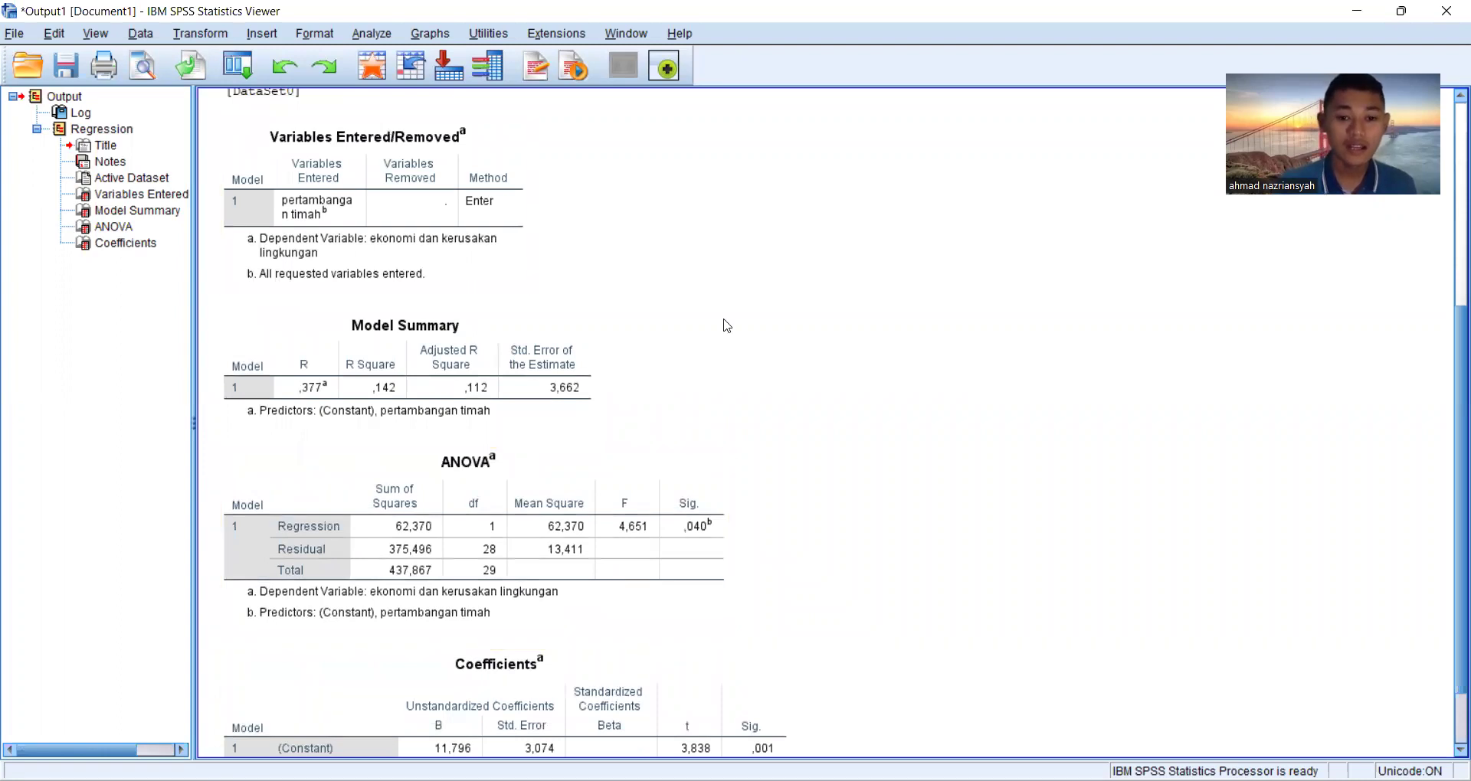
pyautogui.scroll(-3, 815, 506)
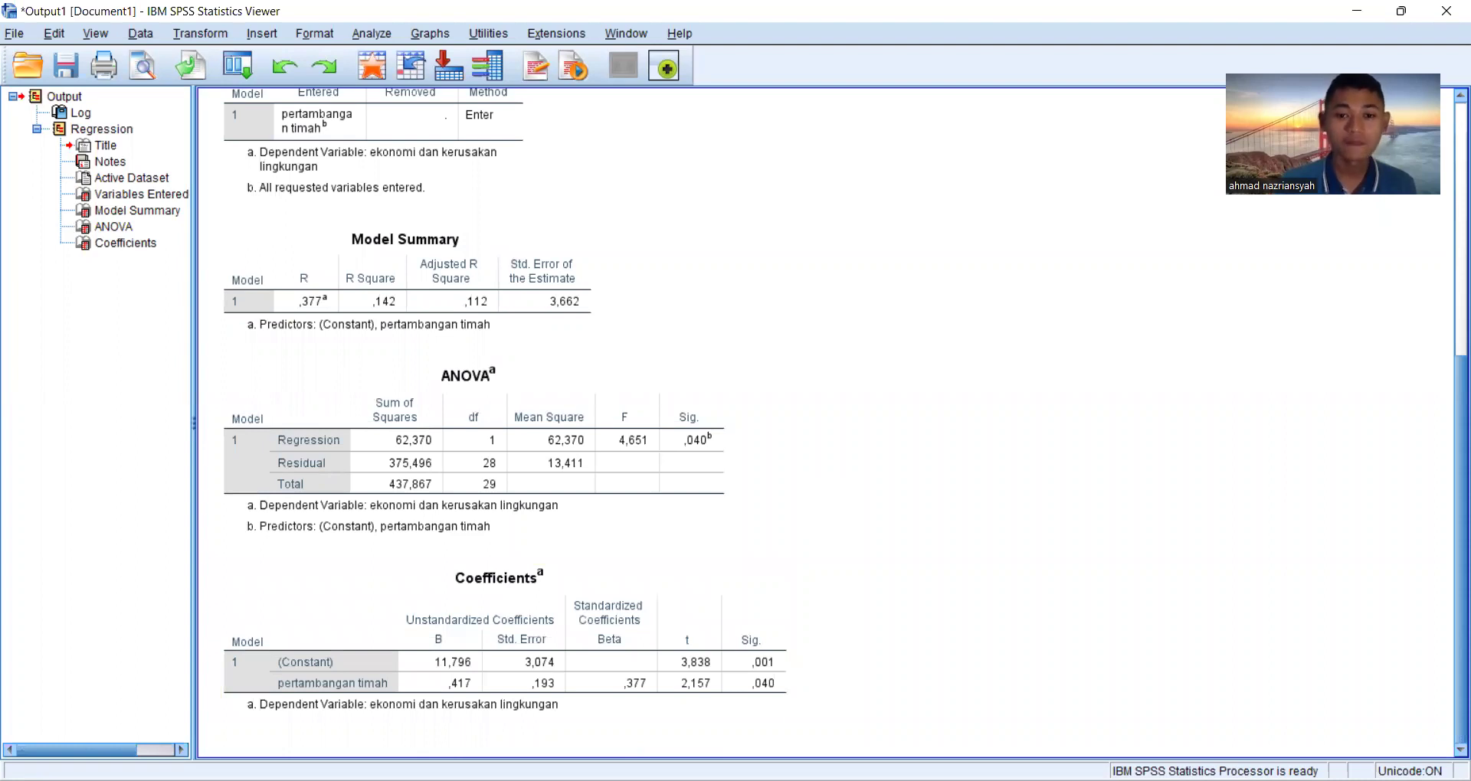
pyautogui.hotkey('alt', 'Tab')
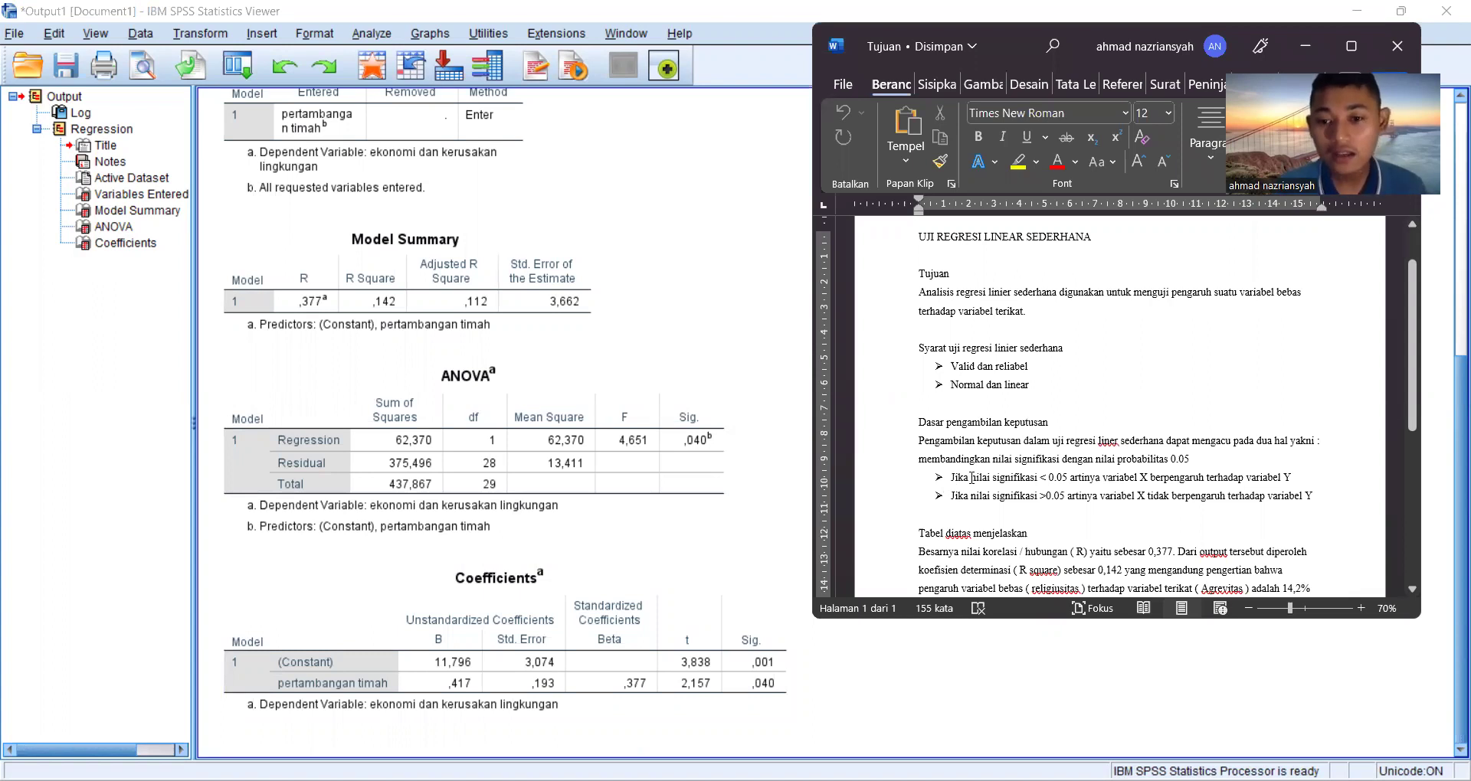
pyautogui.moveTo(951, 477); pyautogui.dragTo(1208, 485)
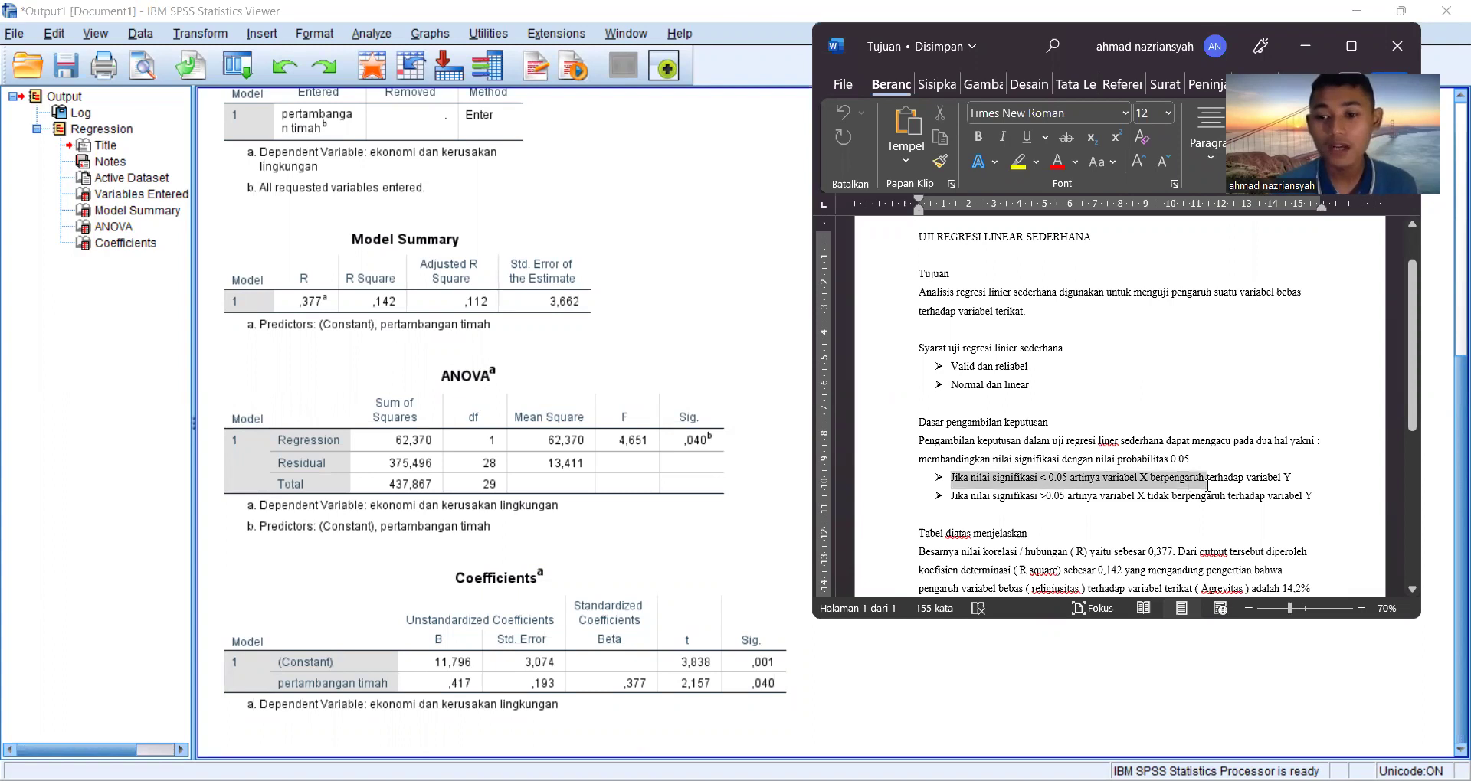
pyautogui.moveTo(1331, 485); pyautogui.dragTo(1339, 480)
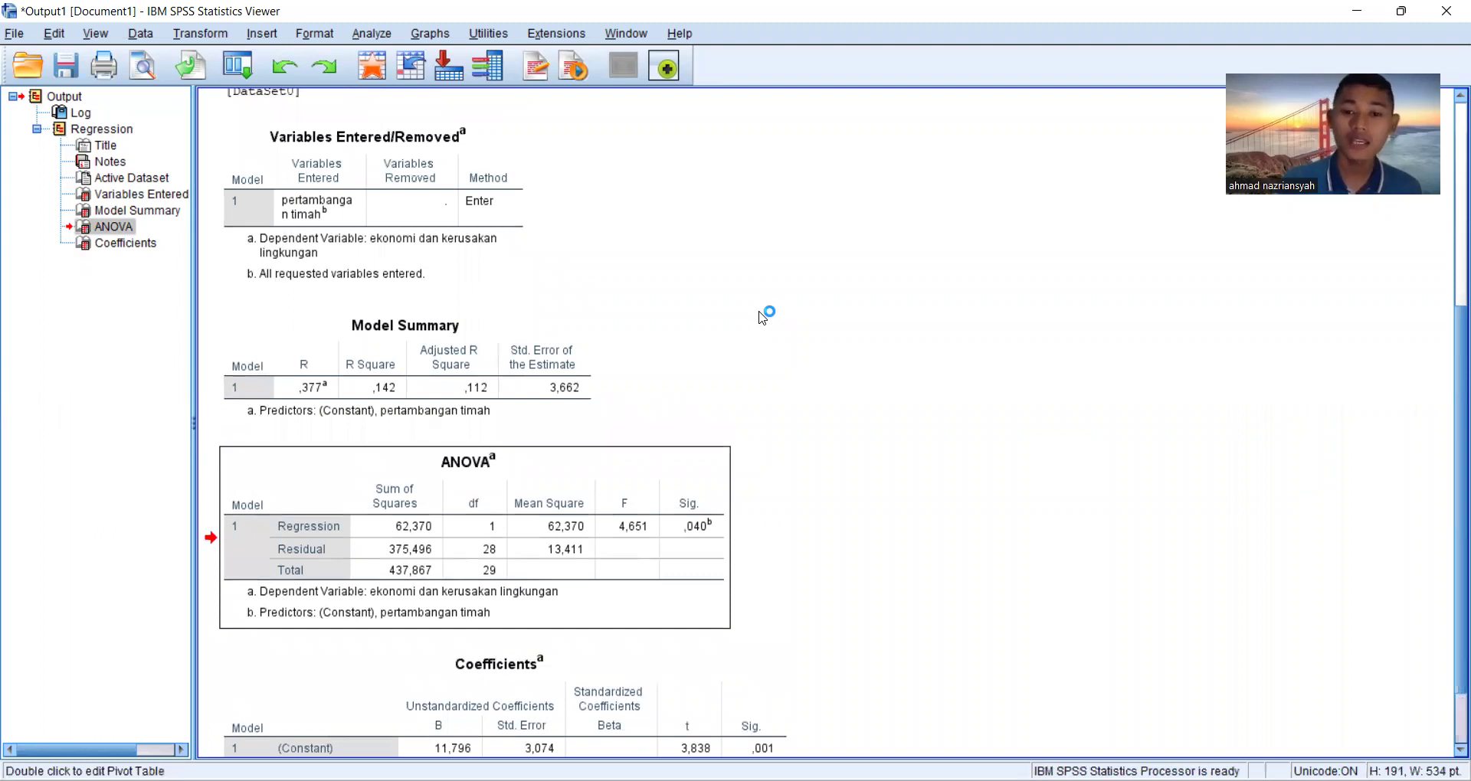
pyautogui.scroll(-2, 762, 316)
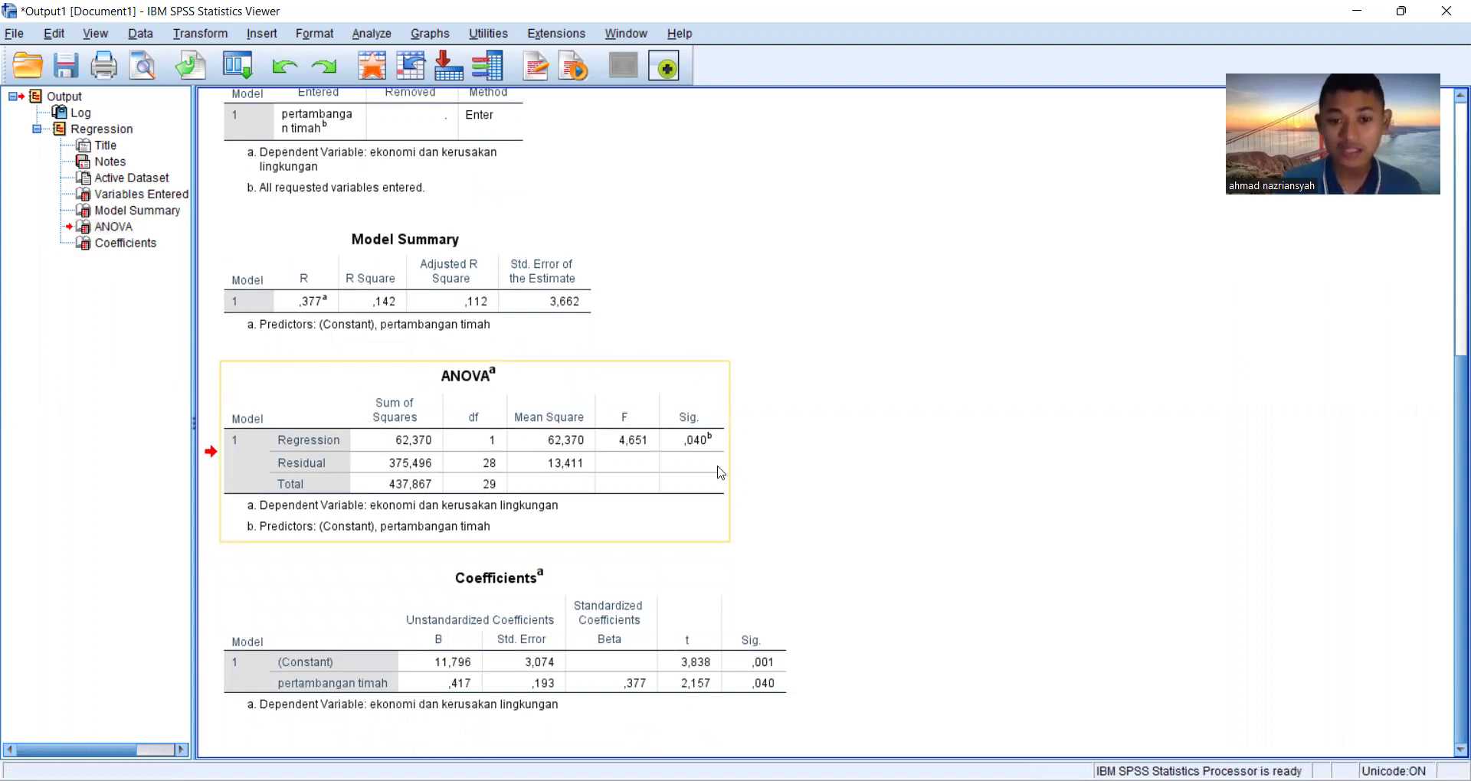
pyautogui.click(686, 443)
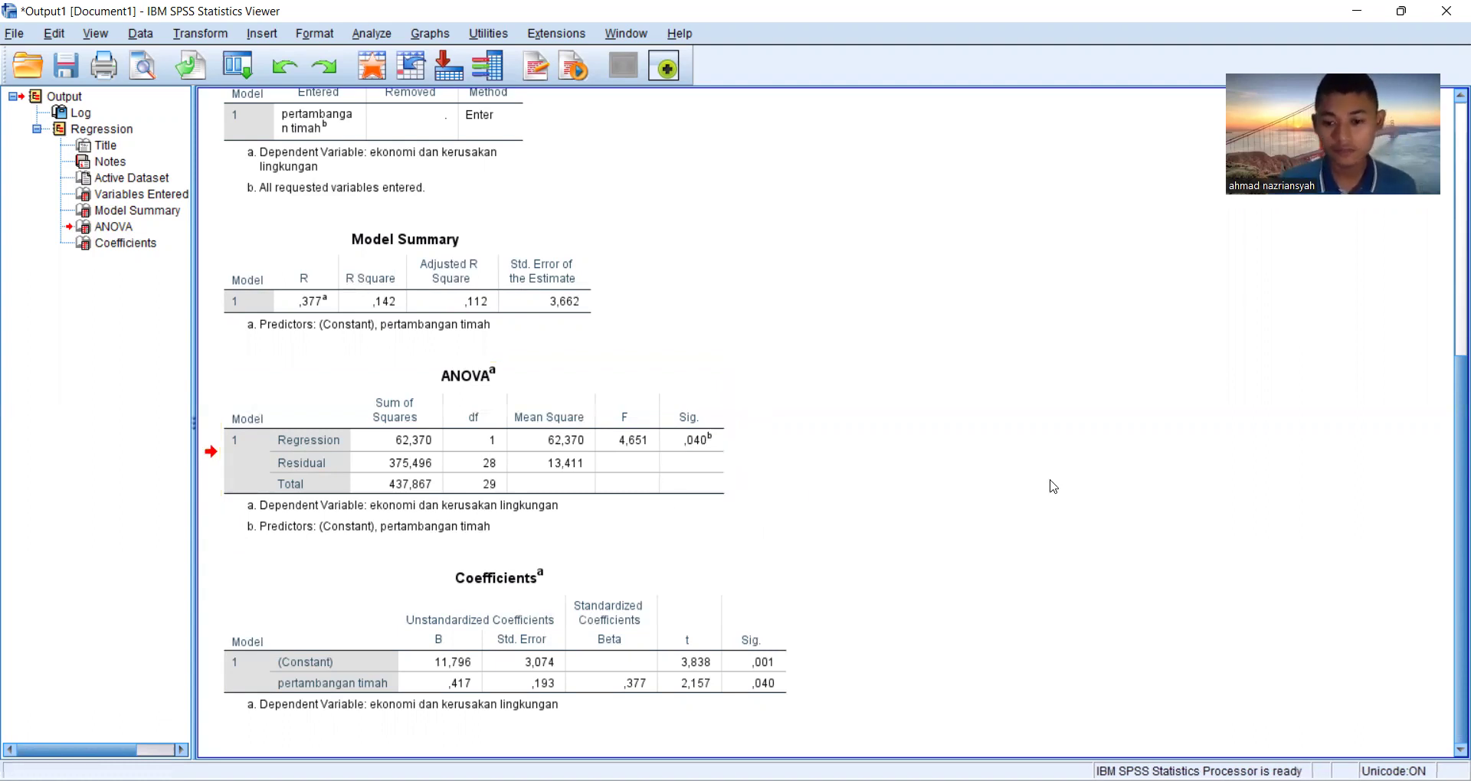
# Compare the F value and significance in the ANOVA table with the bold conclusion paragraph in the Word notes
pyautogui.hotkey('alt', 'Tab')
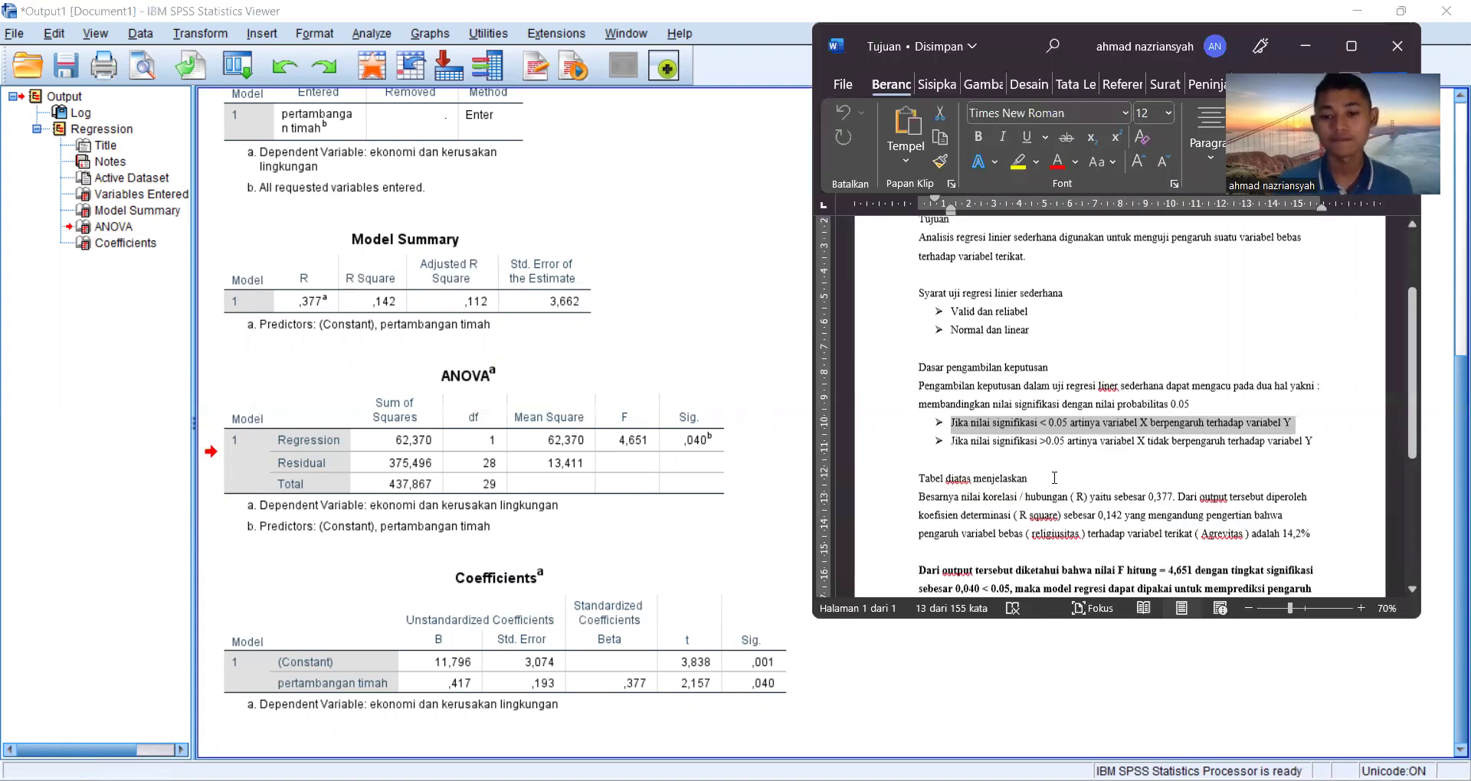
pyautogui.scroll(-3, 1054, 478)
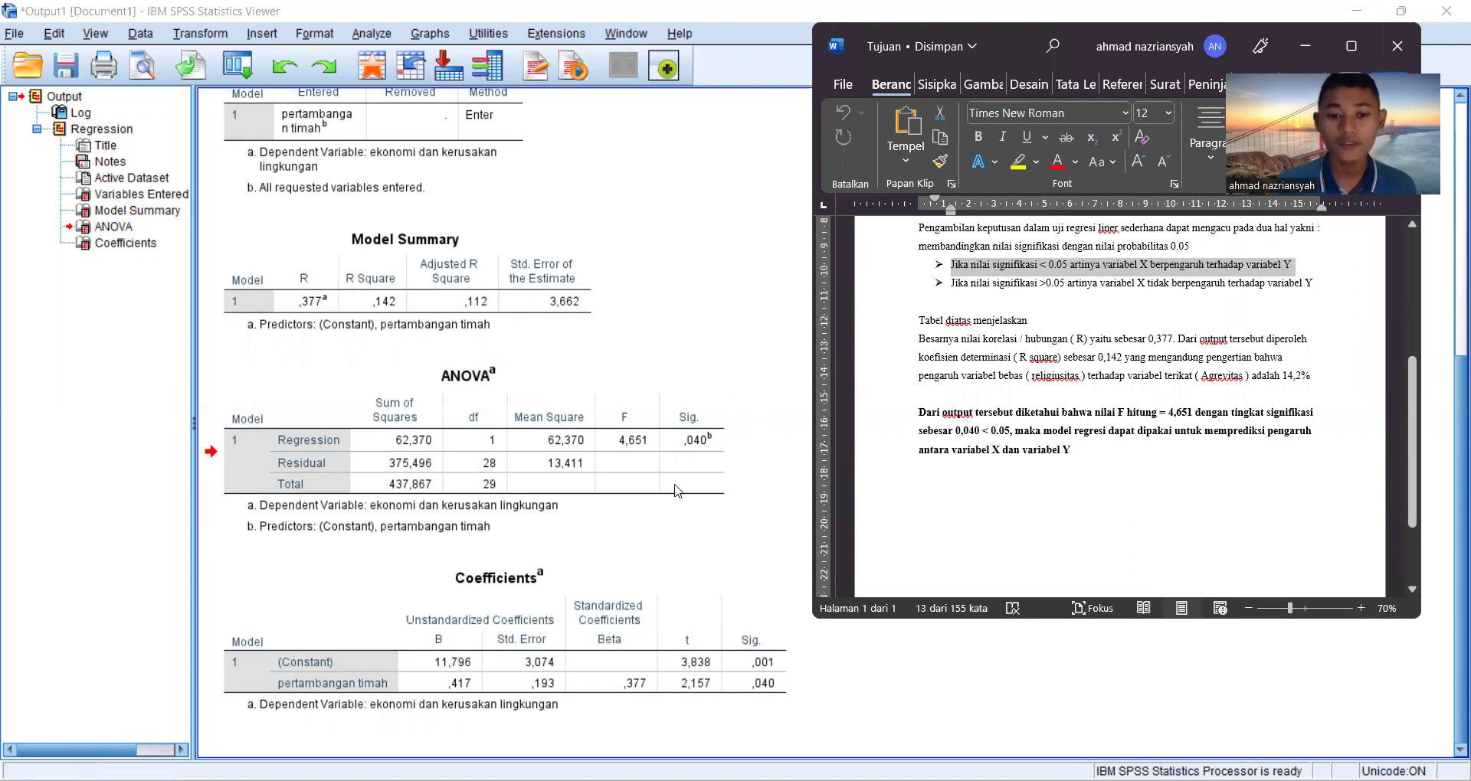
pyautogui.click(625, 511)
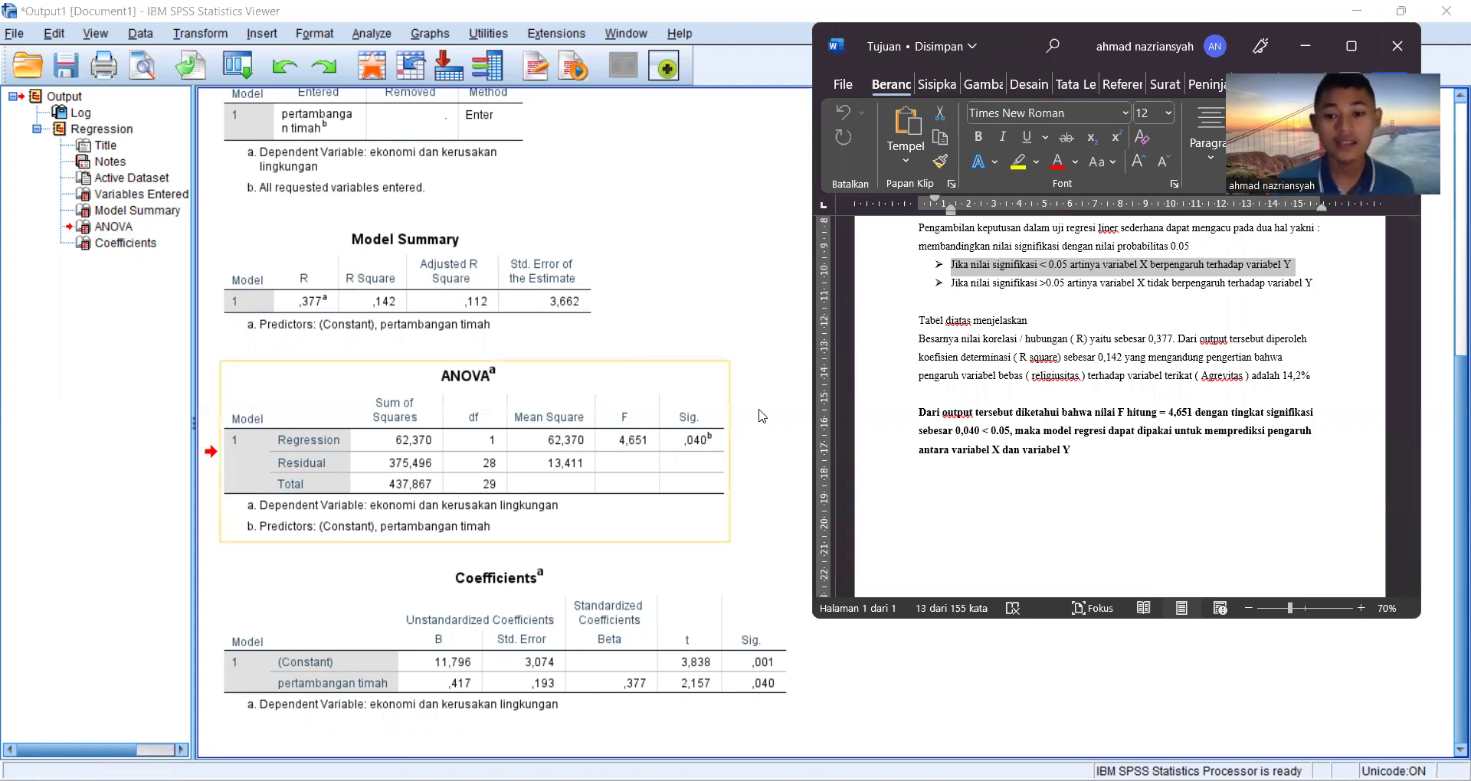
pyautogui.click(1087, 406)
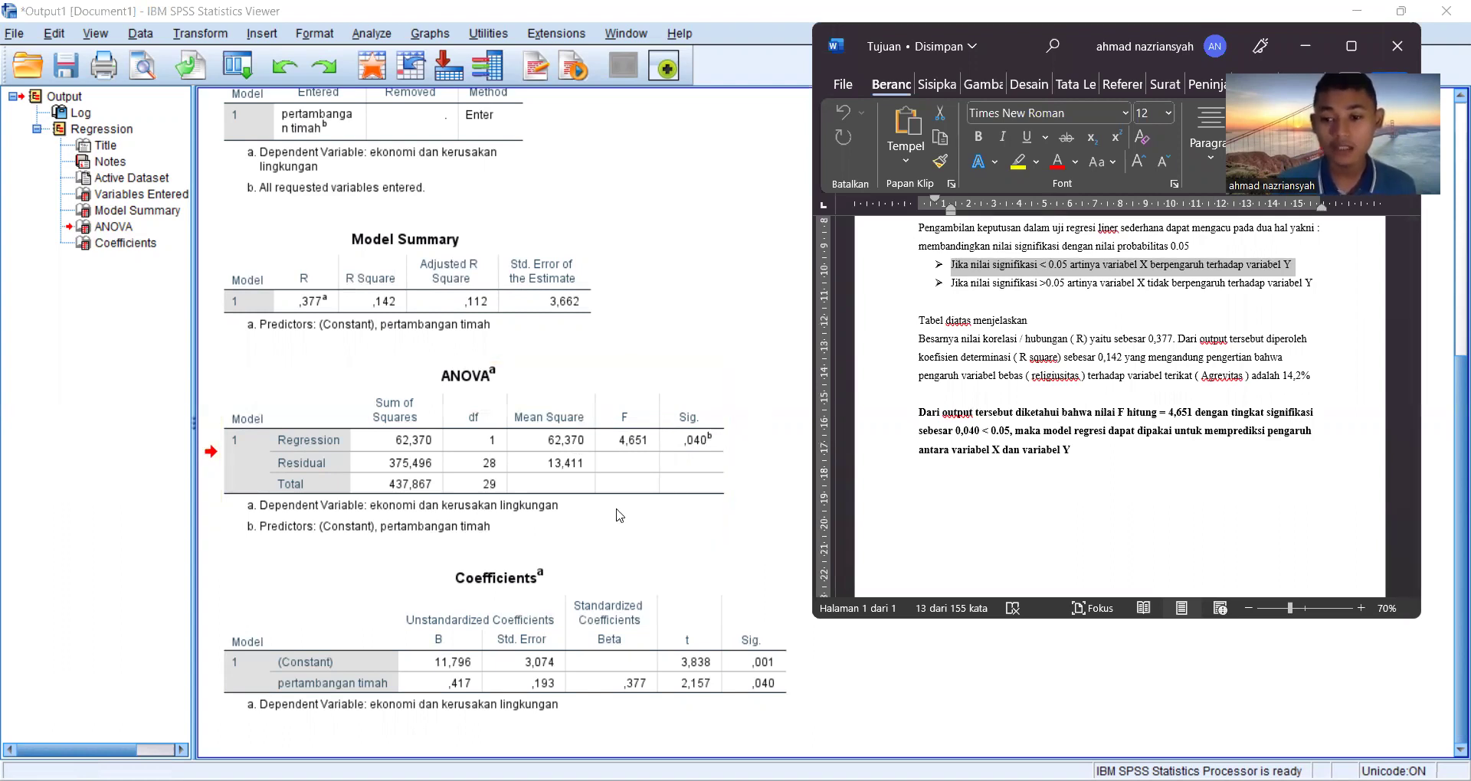
pyautogui.hotkey('alt', 'Tab')
pyautogui.click(1050, 464)
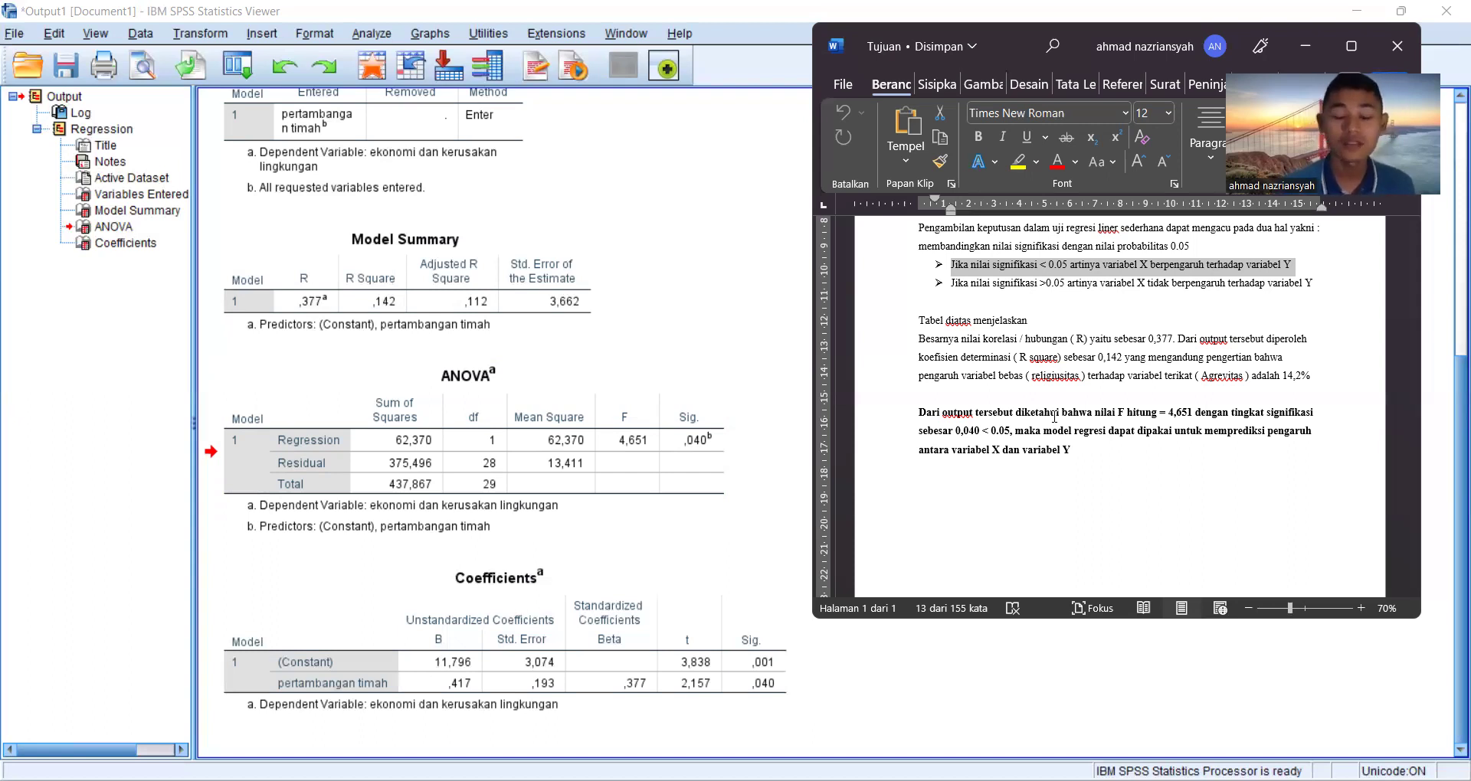
pyautogui.click(704, 270)
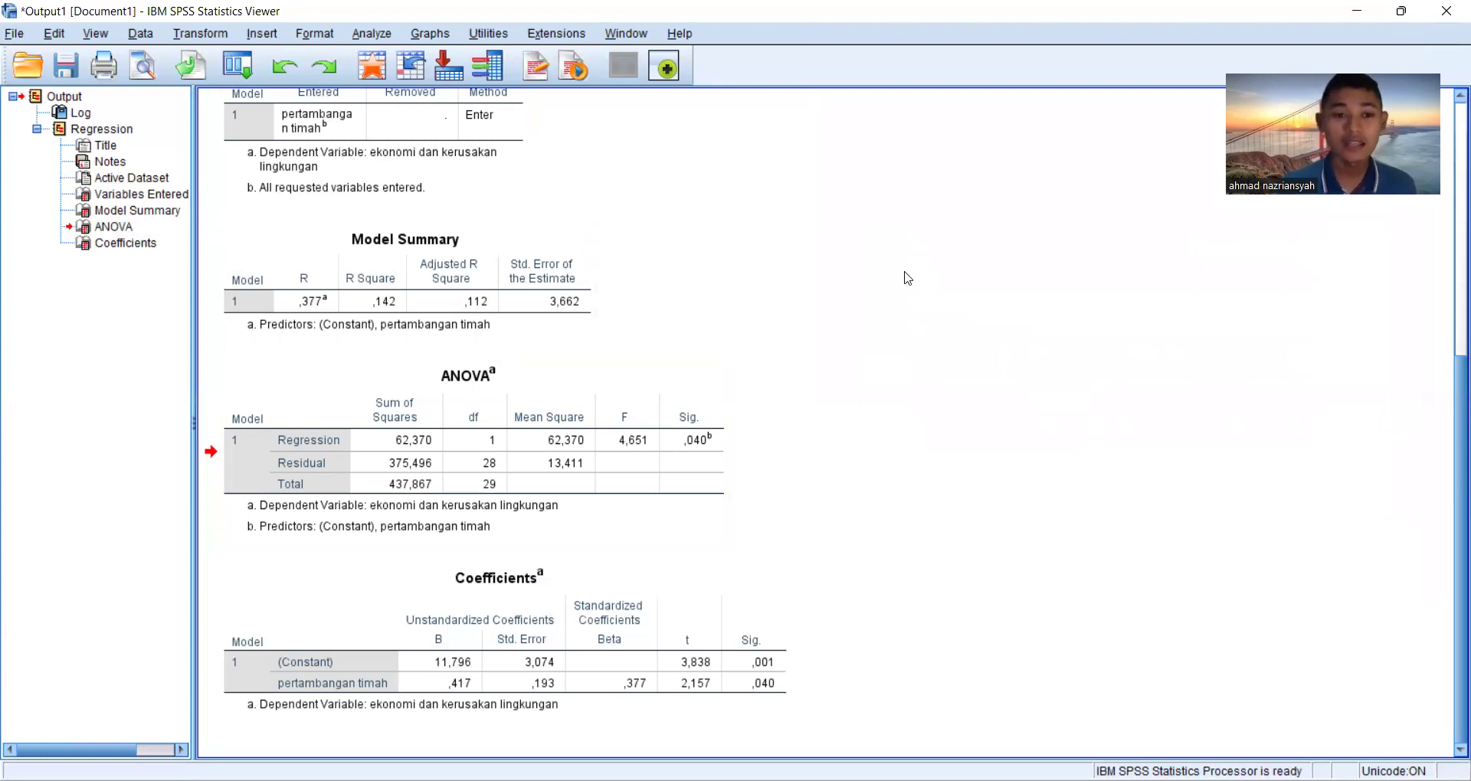
# Compare R and R Square in the Model Summary table with the correlation and determination explanation in the Word notes
pyautogui.scroll(2, 907, 279)
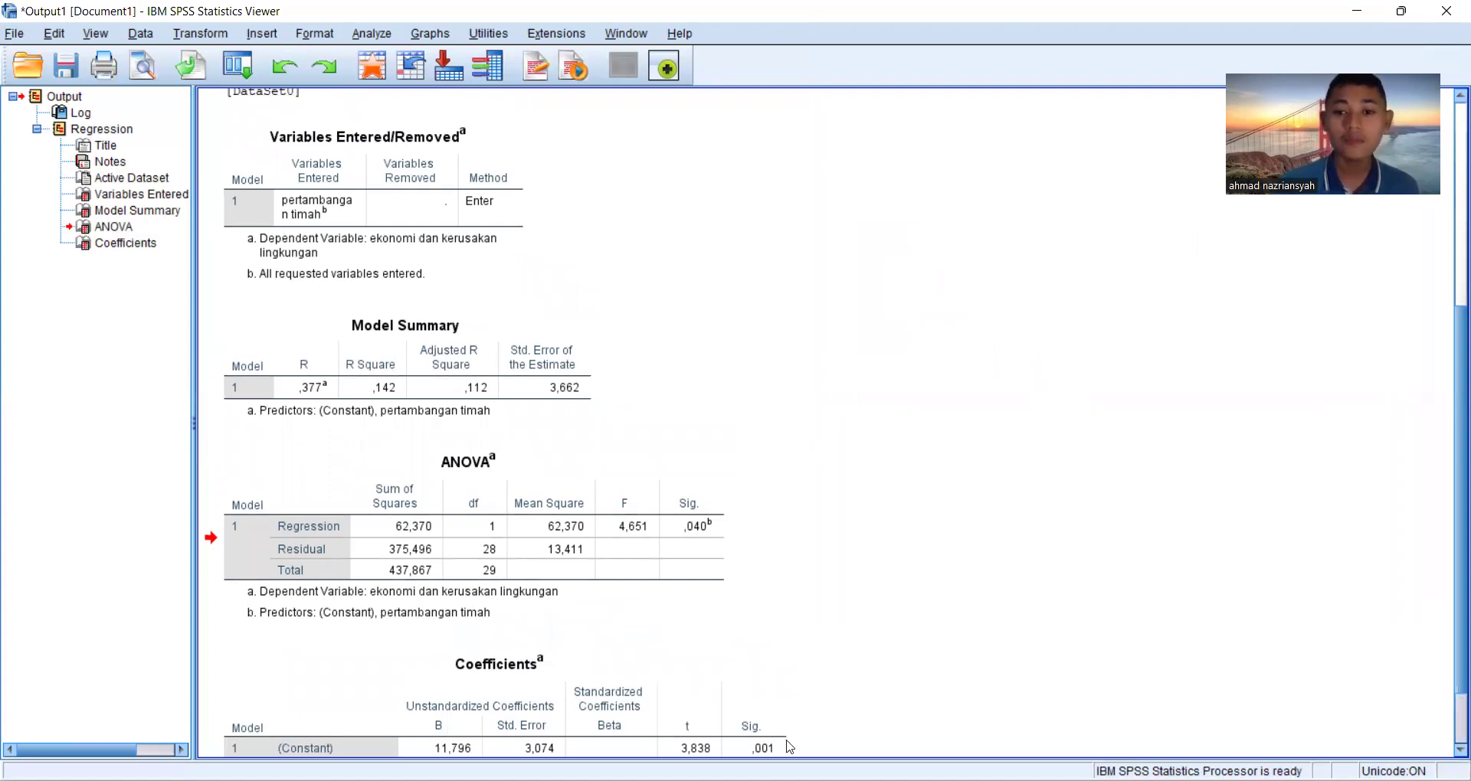
pyautogui.hotkey('alt', 'Tab')
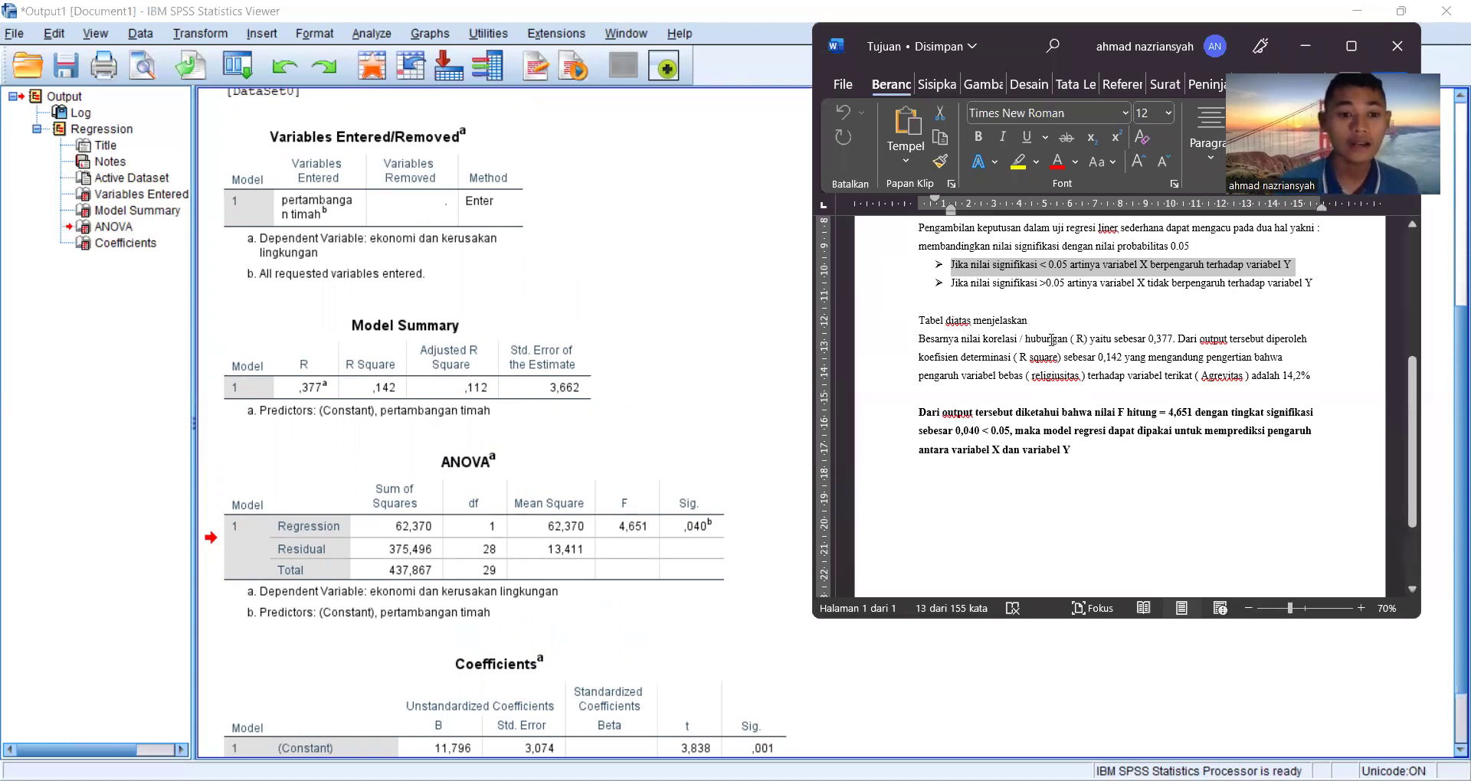
pyautogui.click(341, 339)
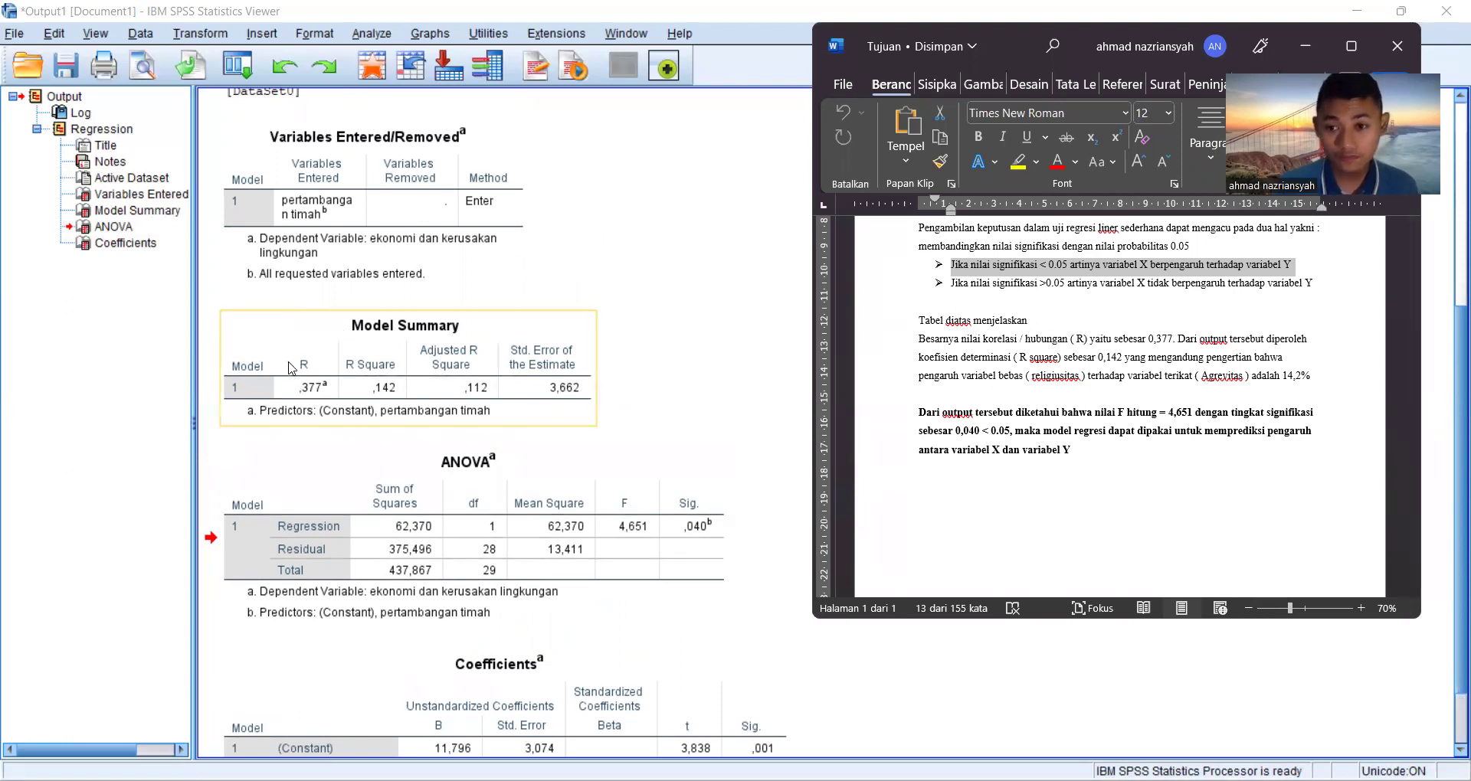
pyautogui.click(1231, 352)
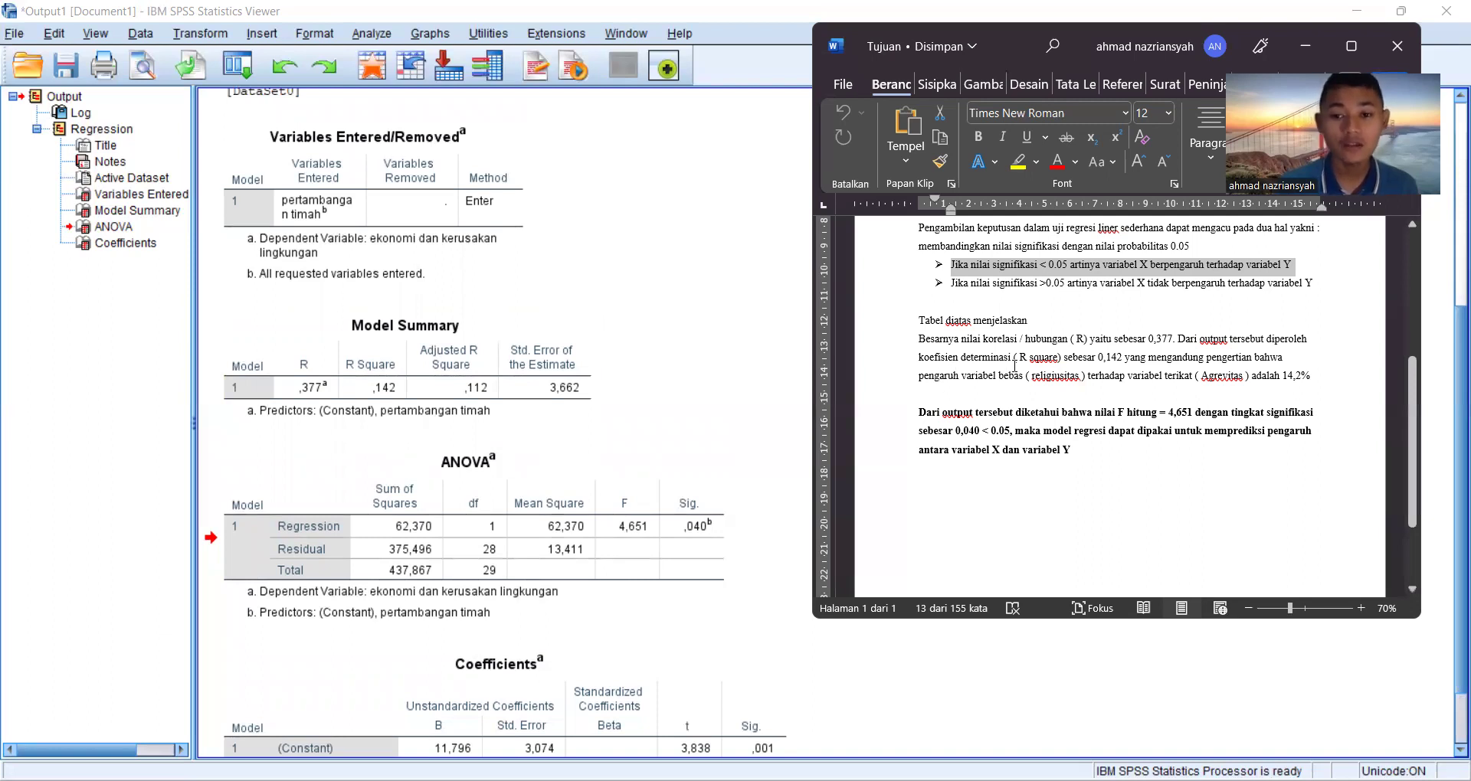
pyautogui.click(425, 355)
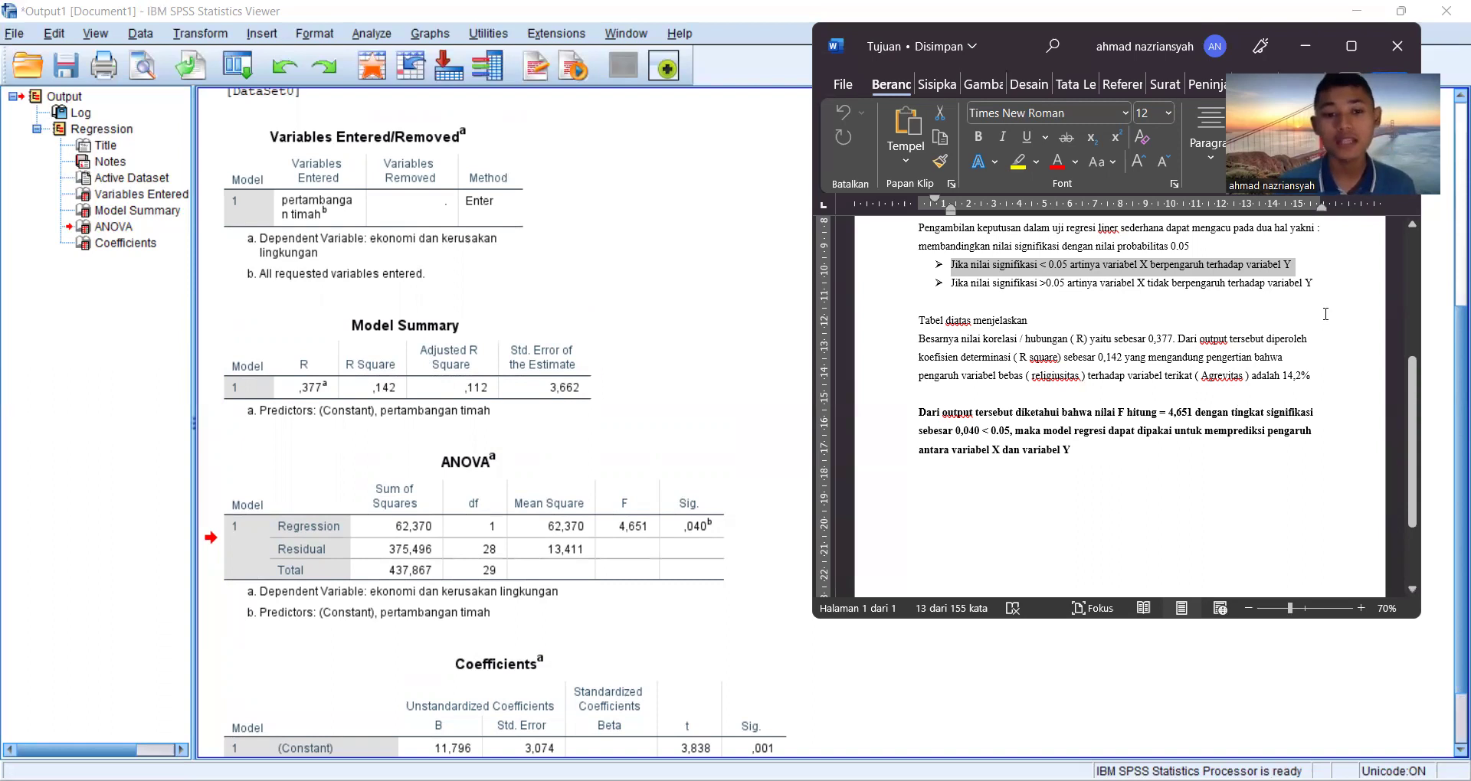
# Review the Word notes from the R Square explanation back up to the title, and return to the SPSS regression output
pyautogui.click(502, 411)
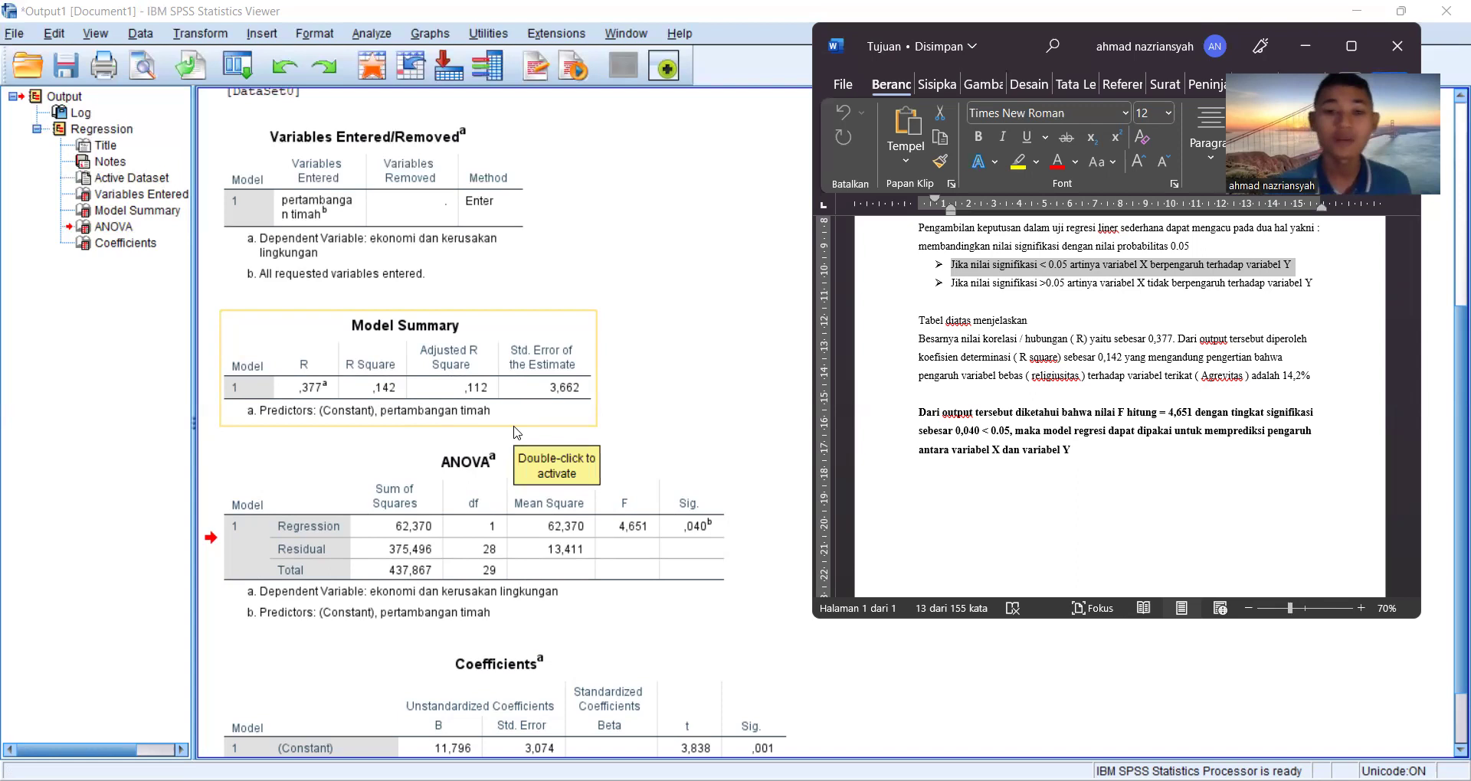
pyautogui.click(1061, 321)
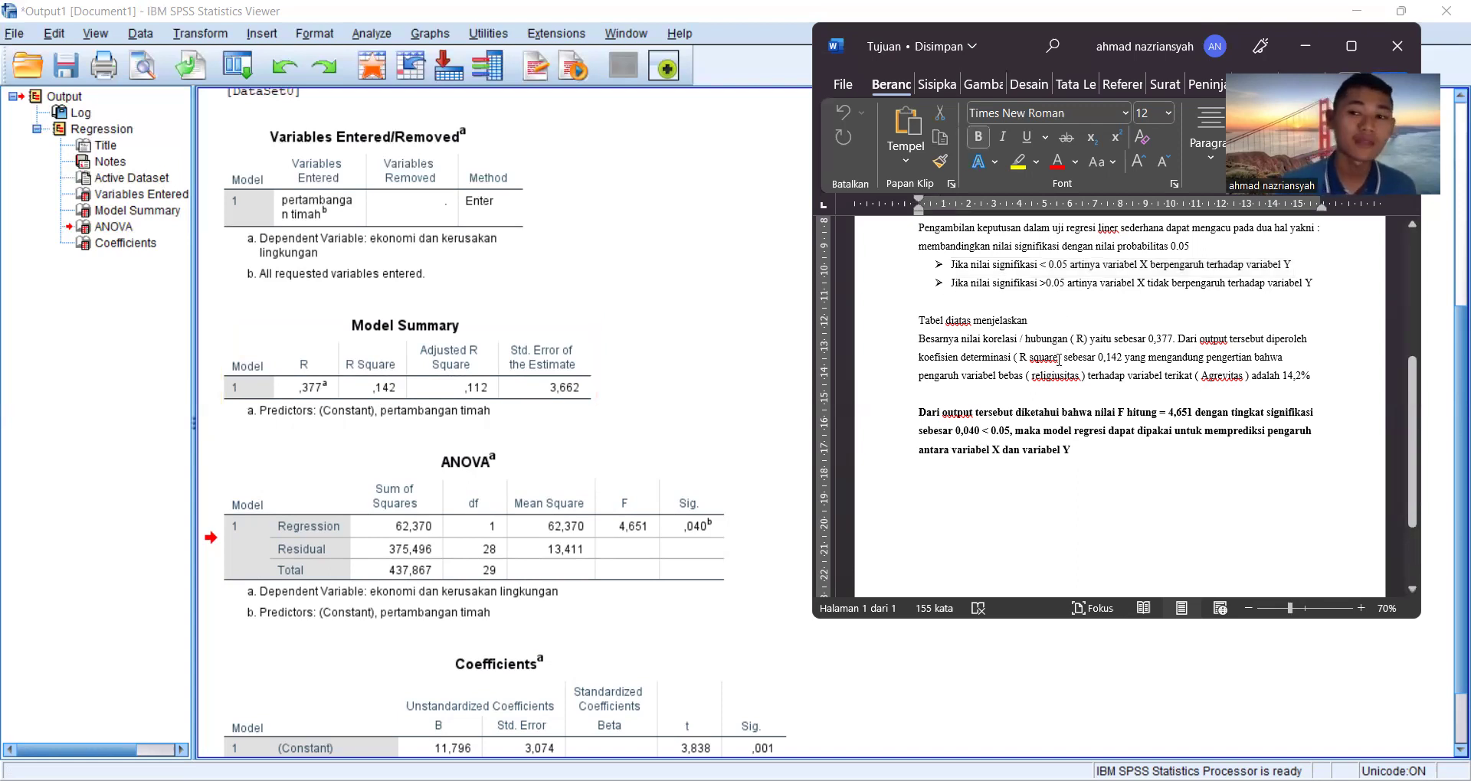
pyautogui.scroll(2, 1137, 350)
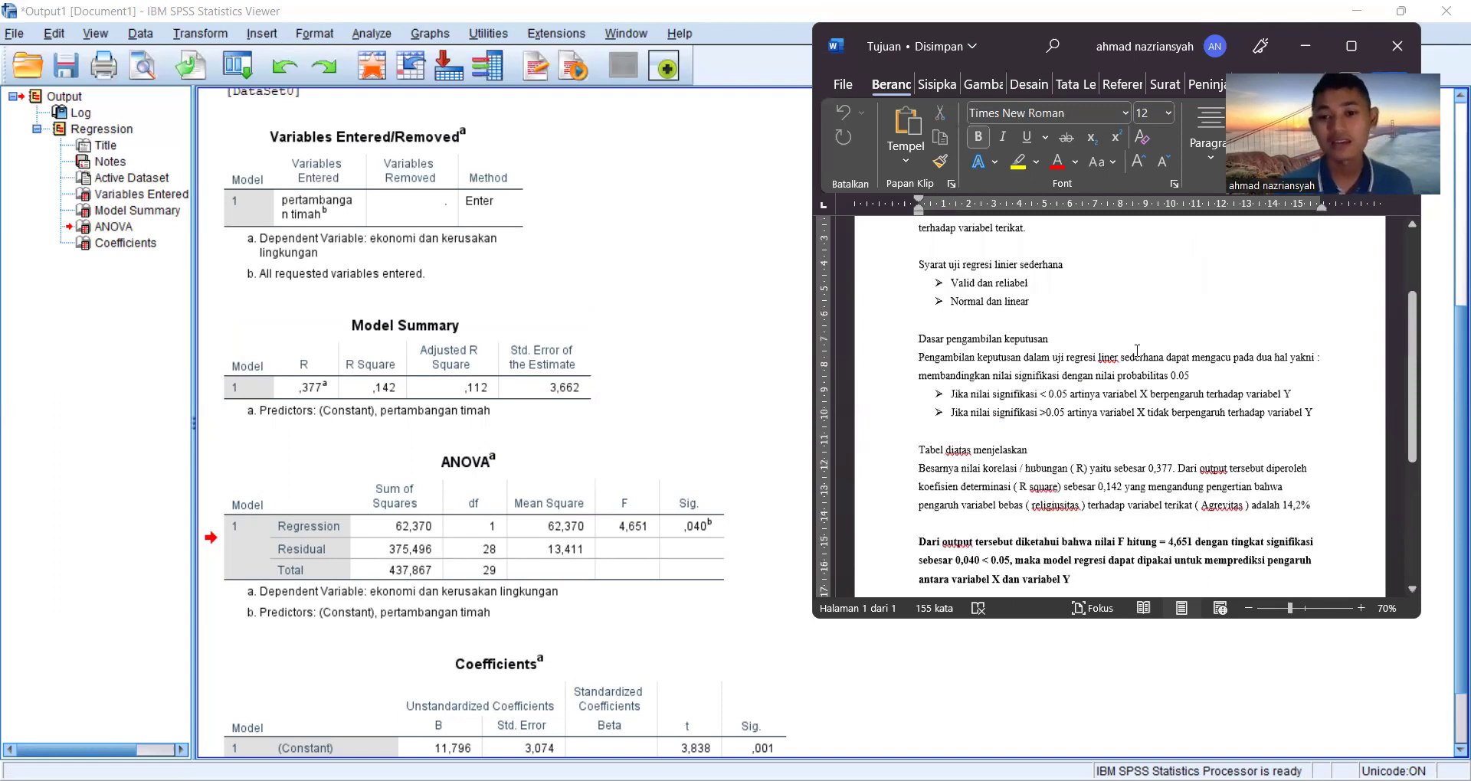
pyautogui.scroll(3, 1137, 350)
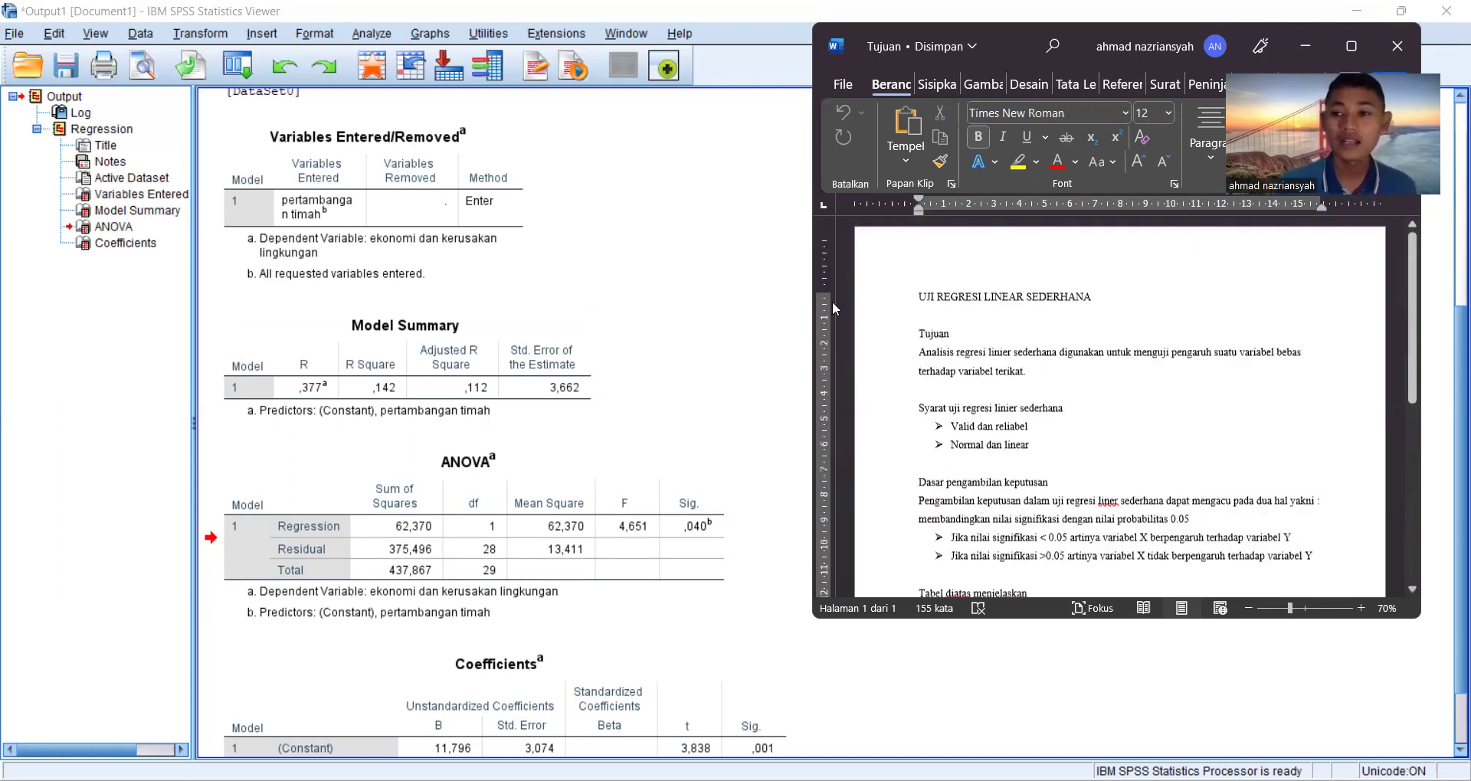
pyautogui.hotkey('alt', 'Tab')
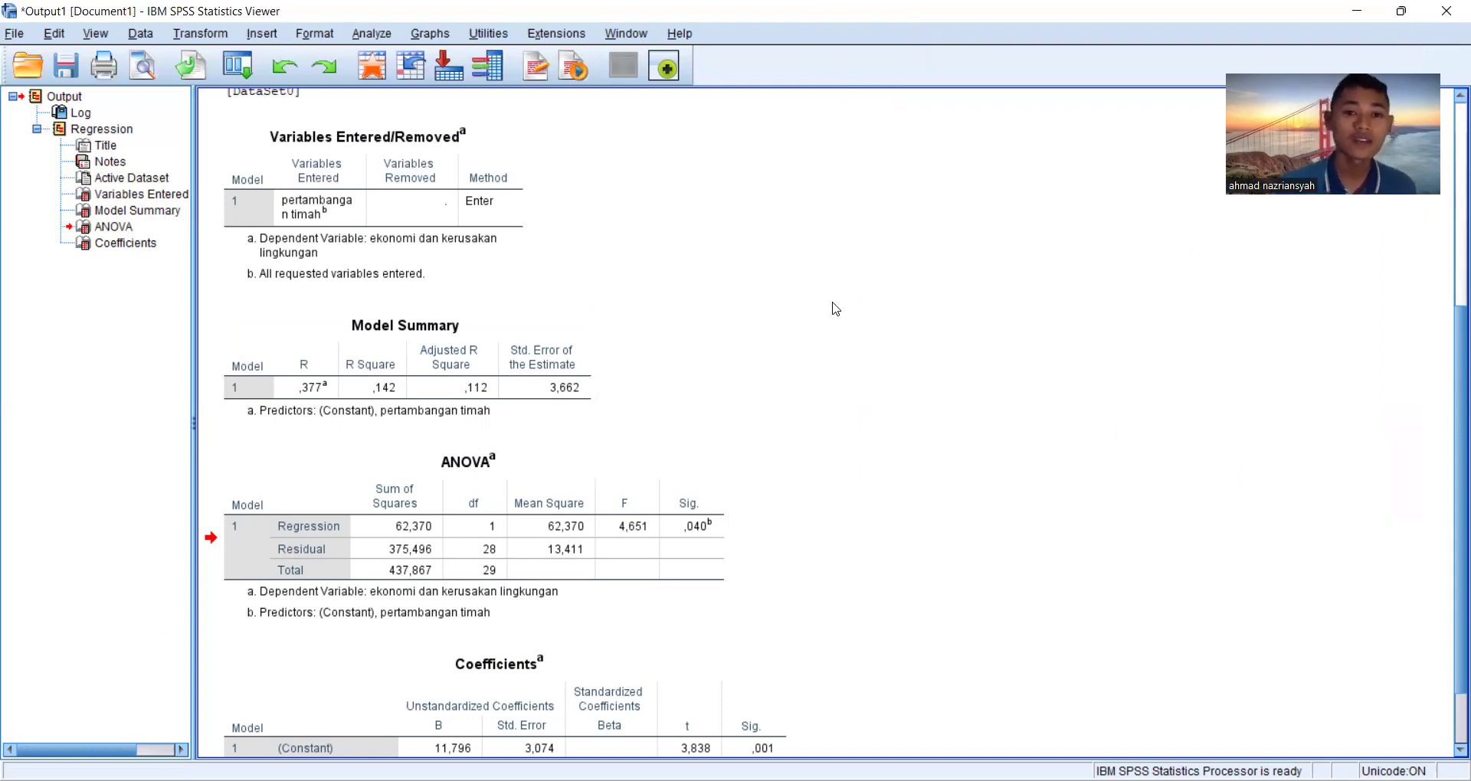
pyautogui.click(580, 56)
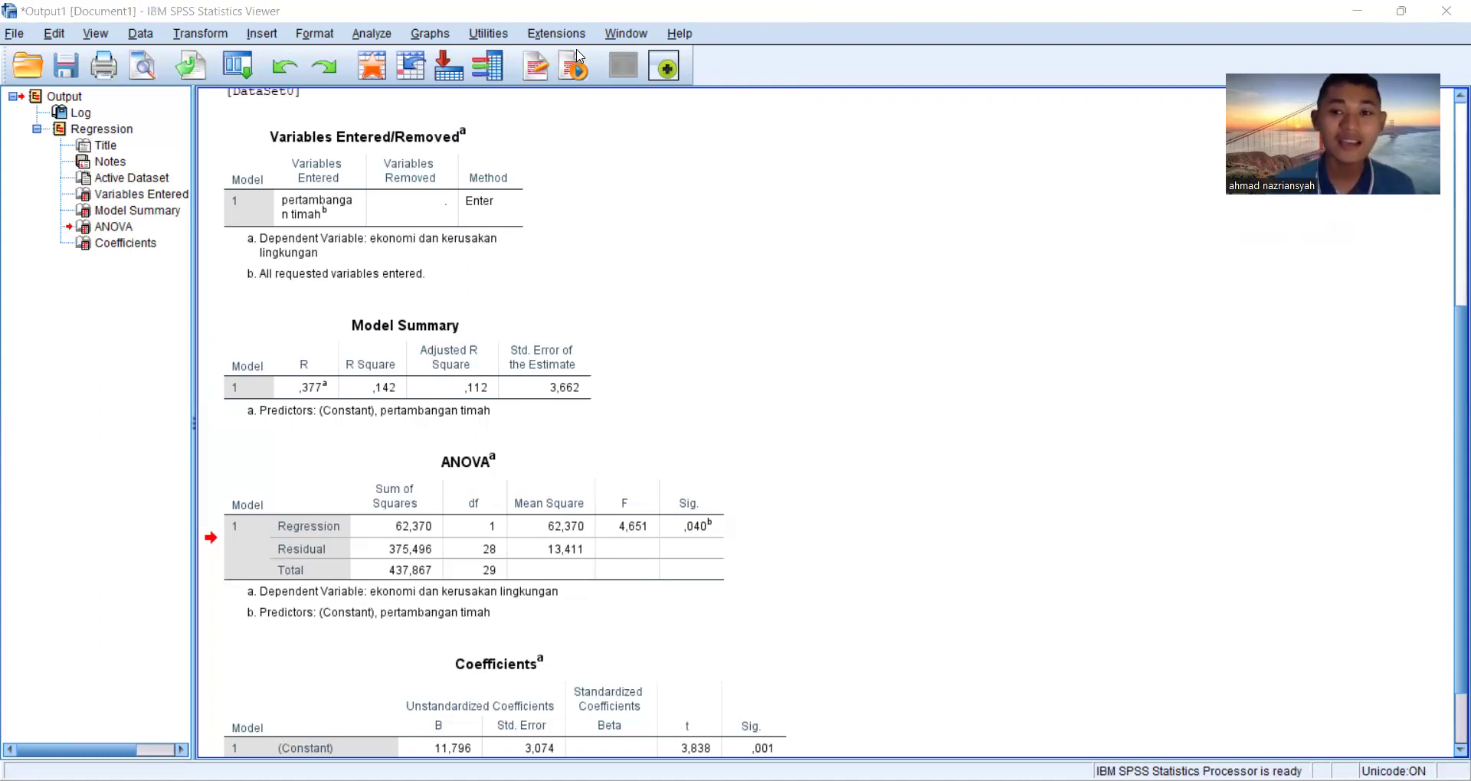